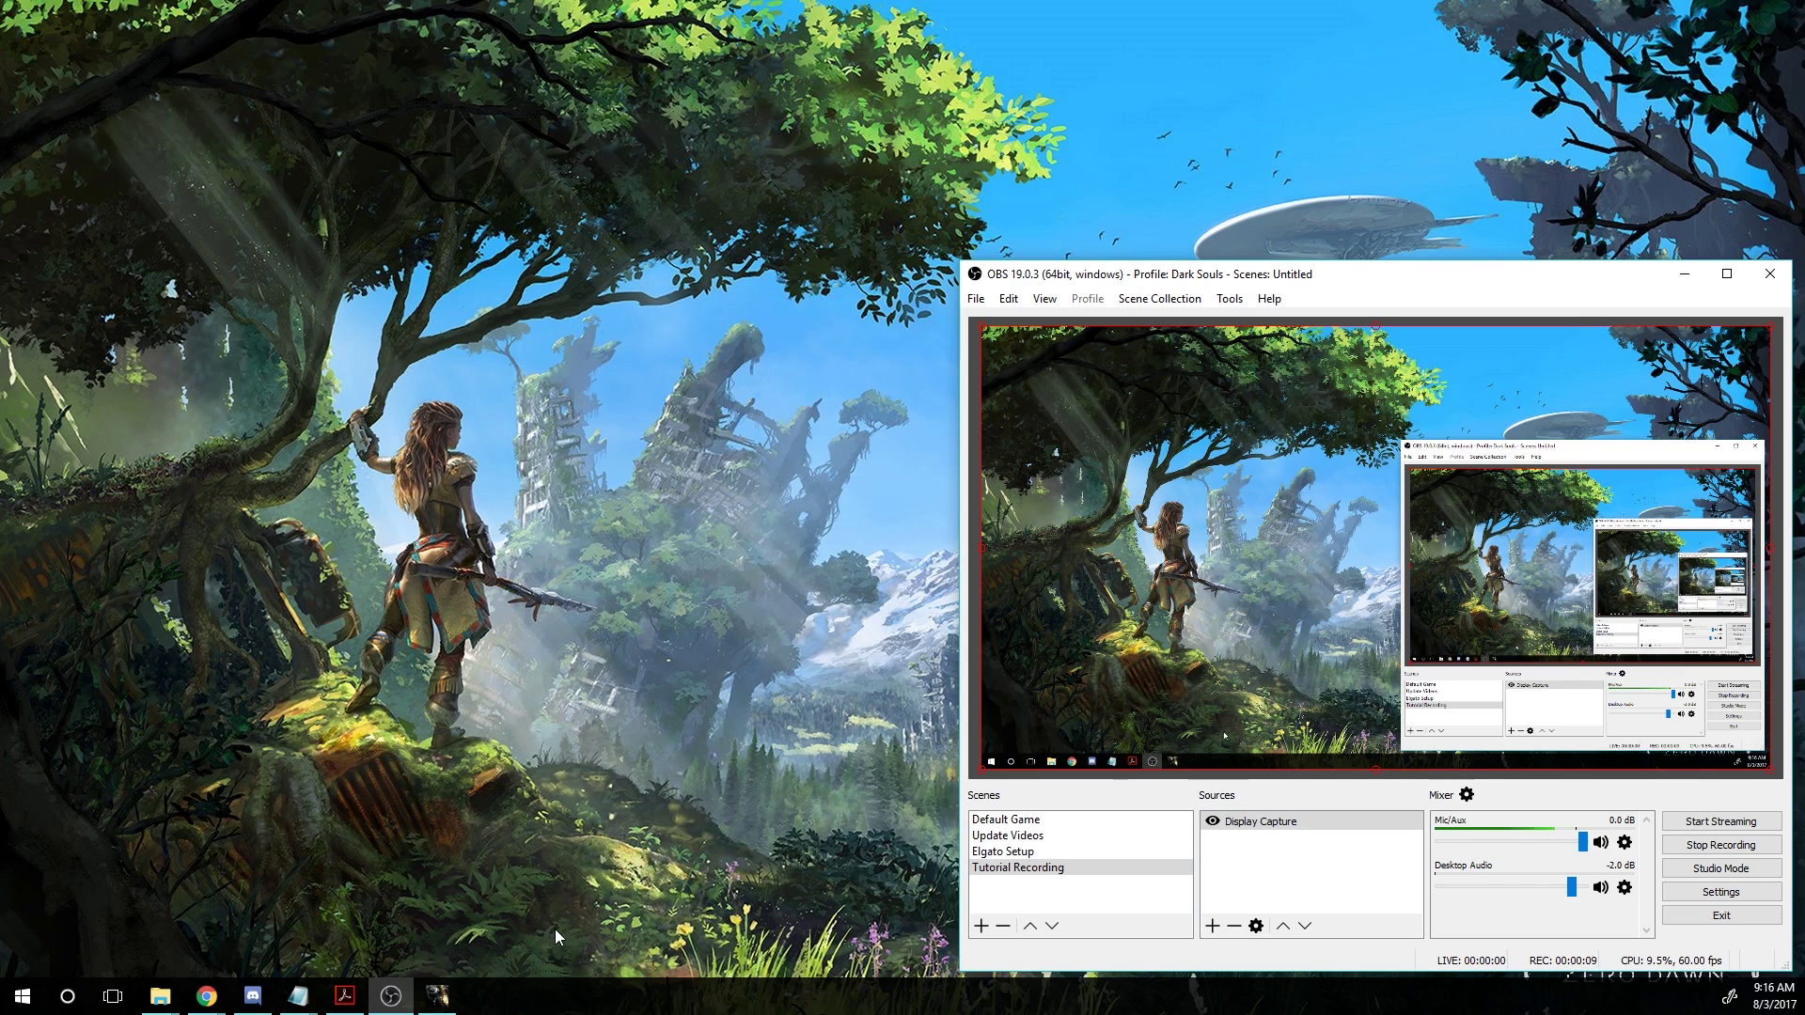
# Glance at the OBS Project website, return to OBS, and toggle Studio Mode on then off.
pyautogui.moveTo(206, 996)
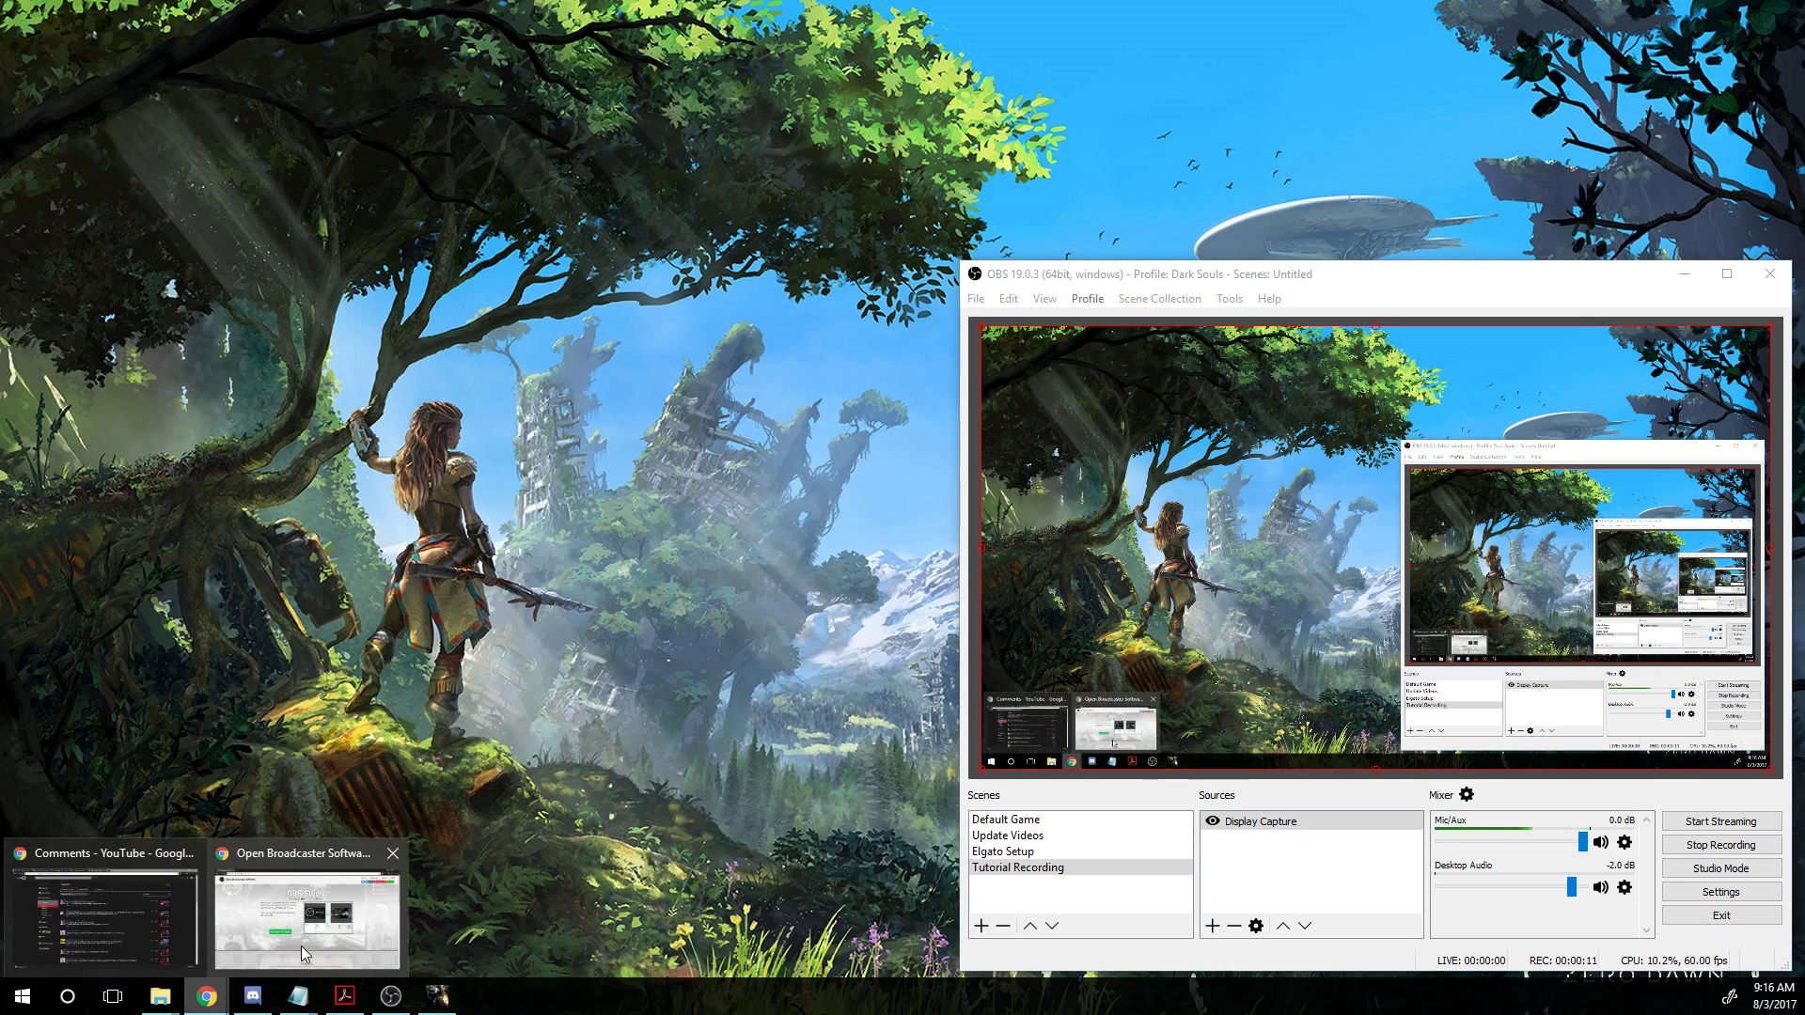
pyautogui.click(310, 928)
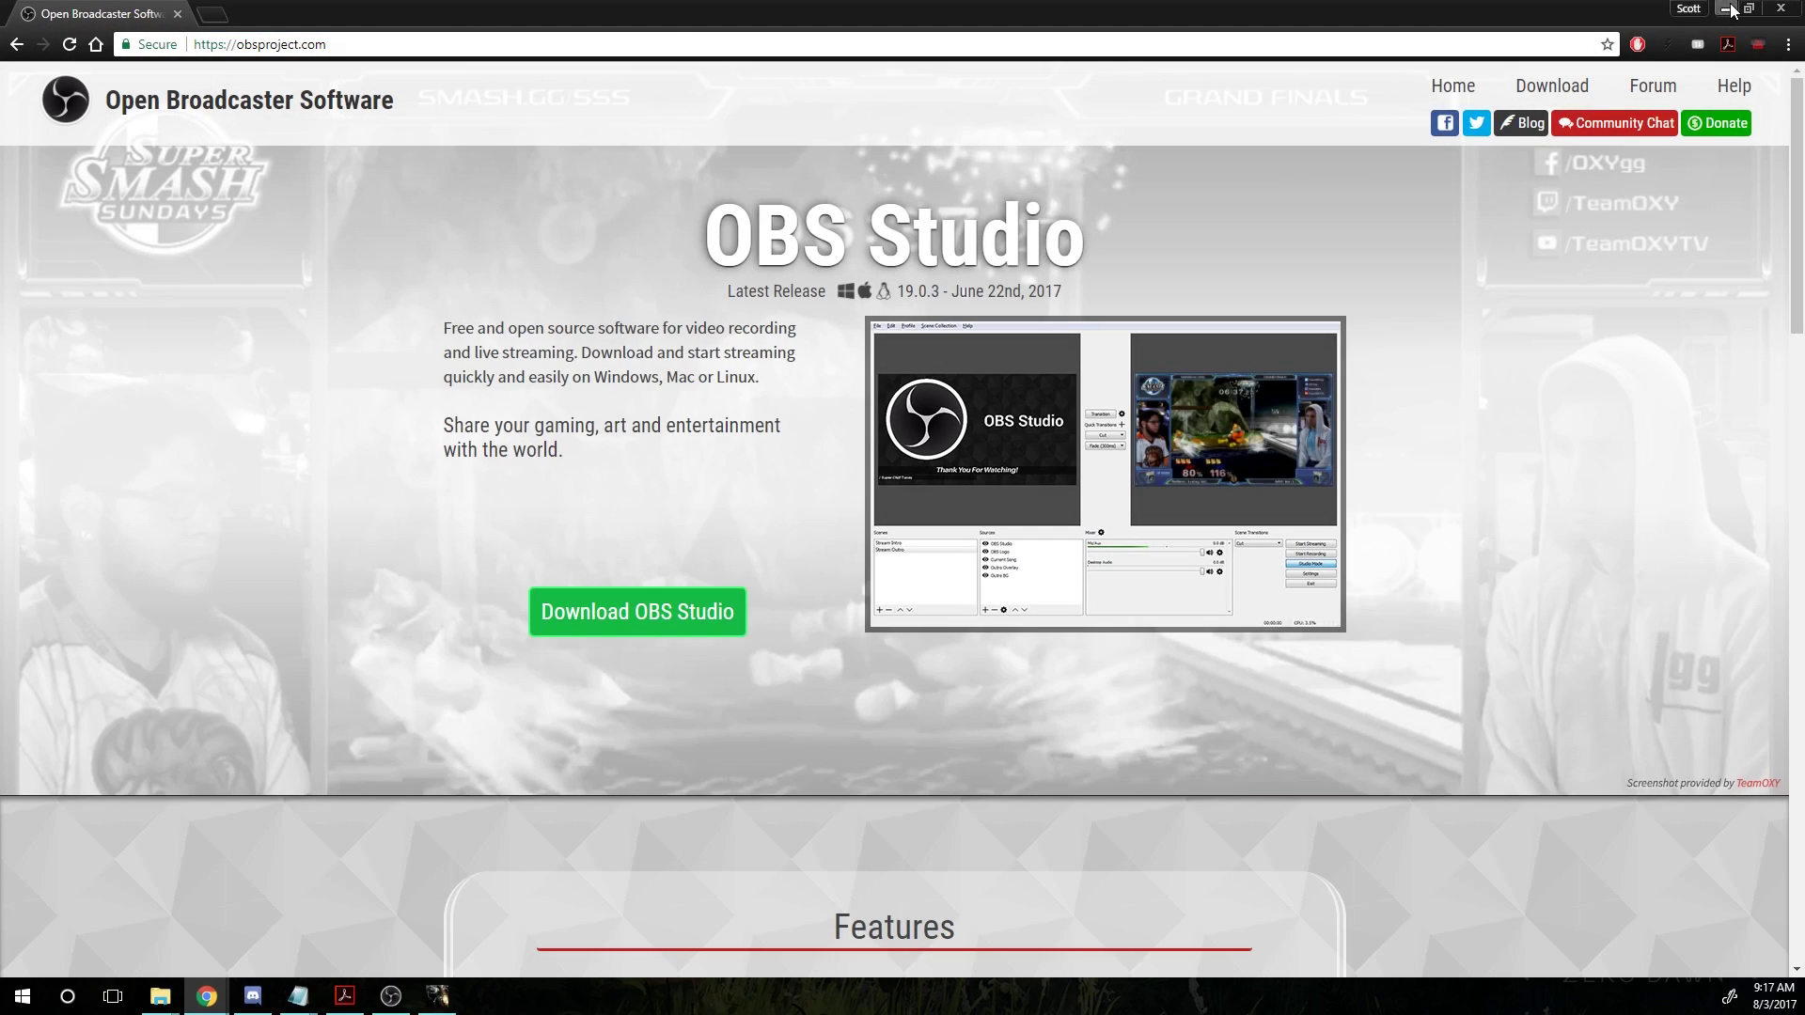
pyautogui.click(1726, 8)
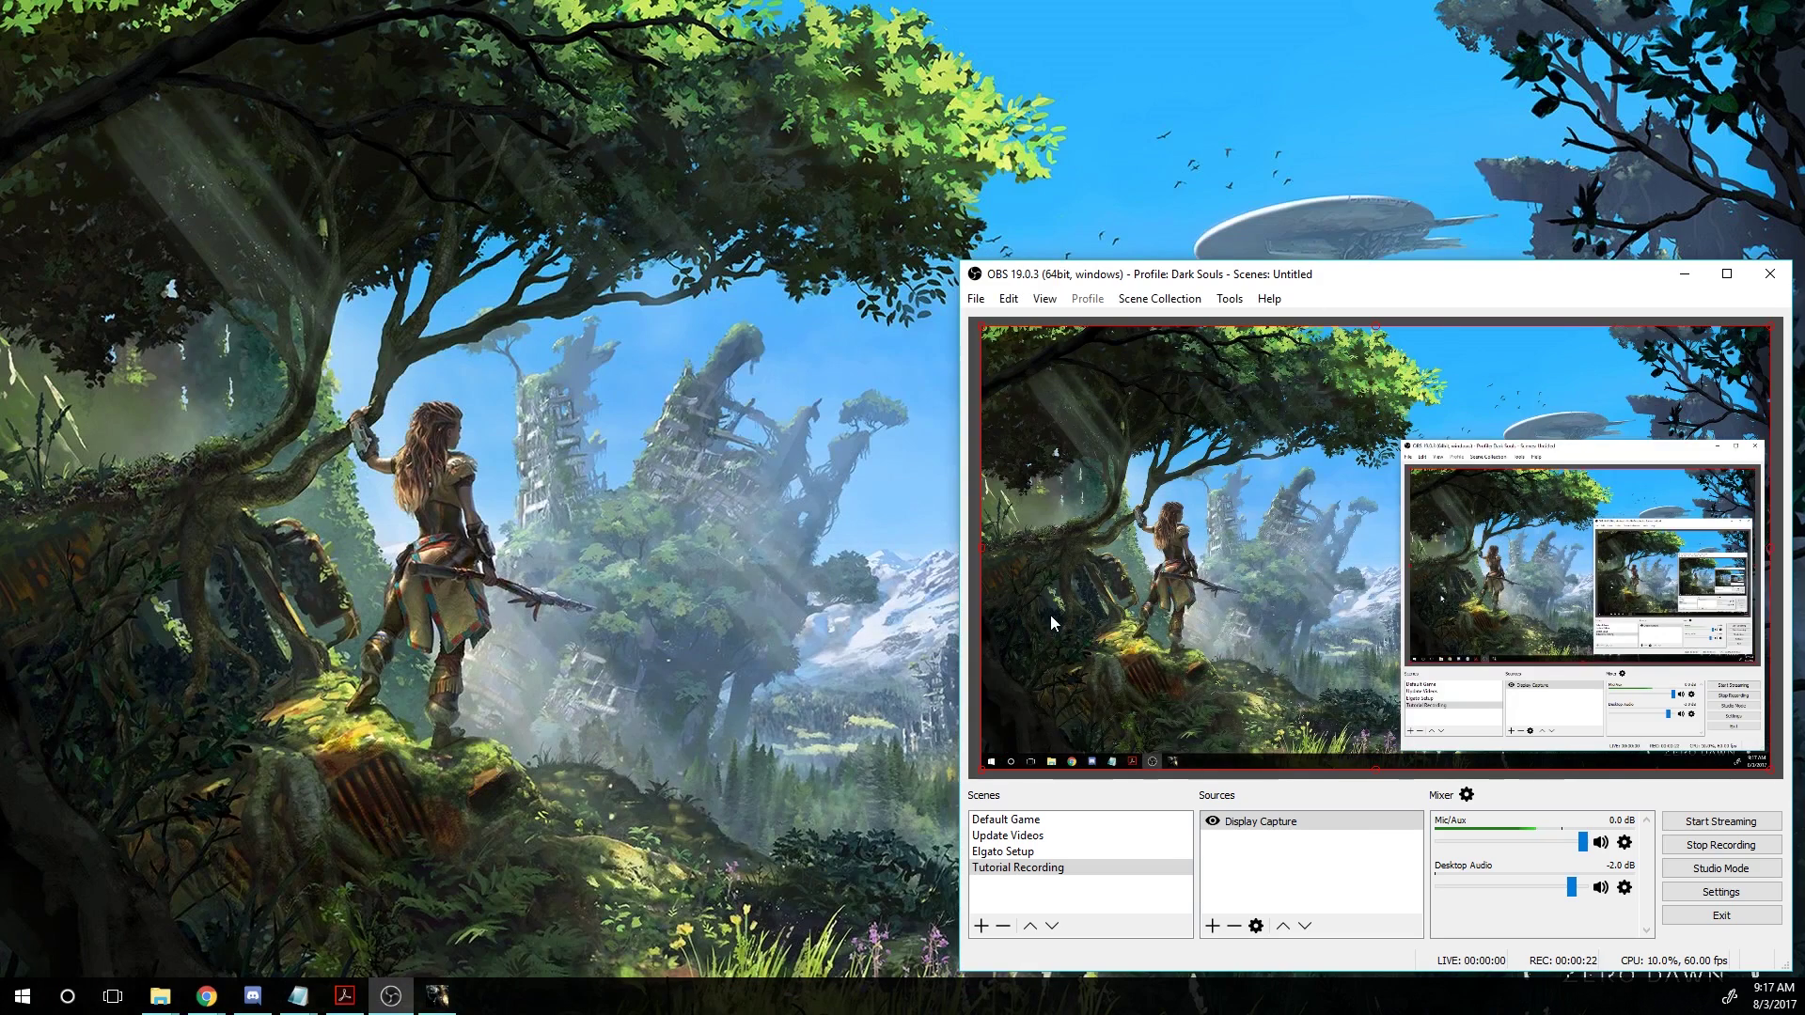
pyautogui.click(1720, 876)
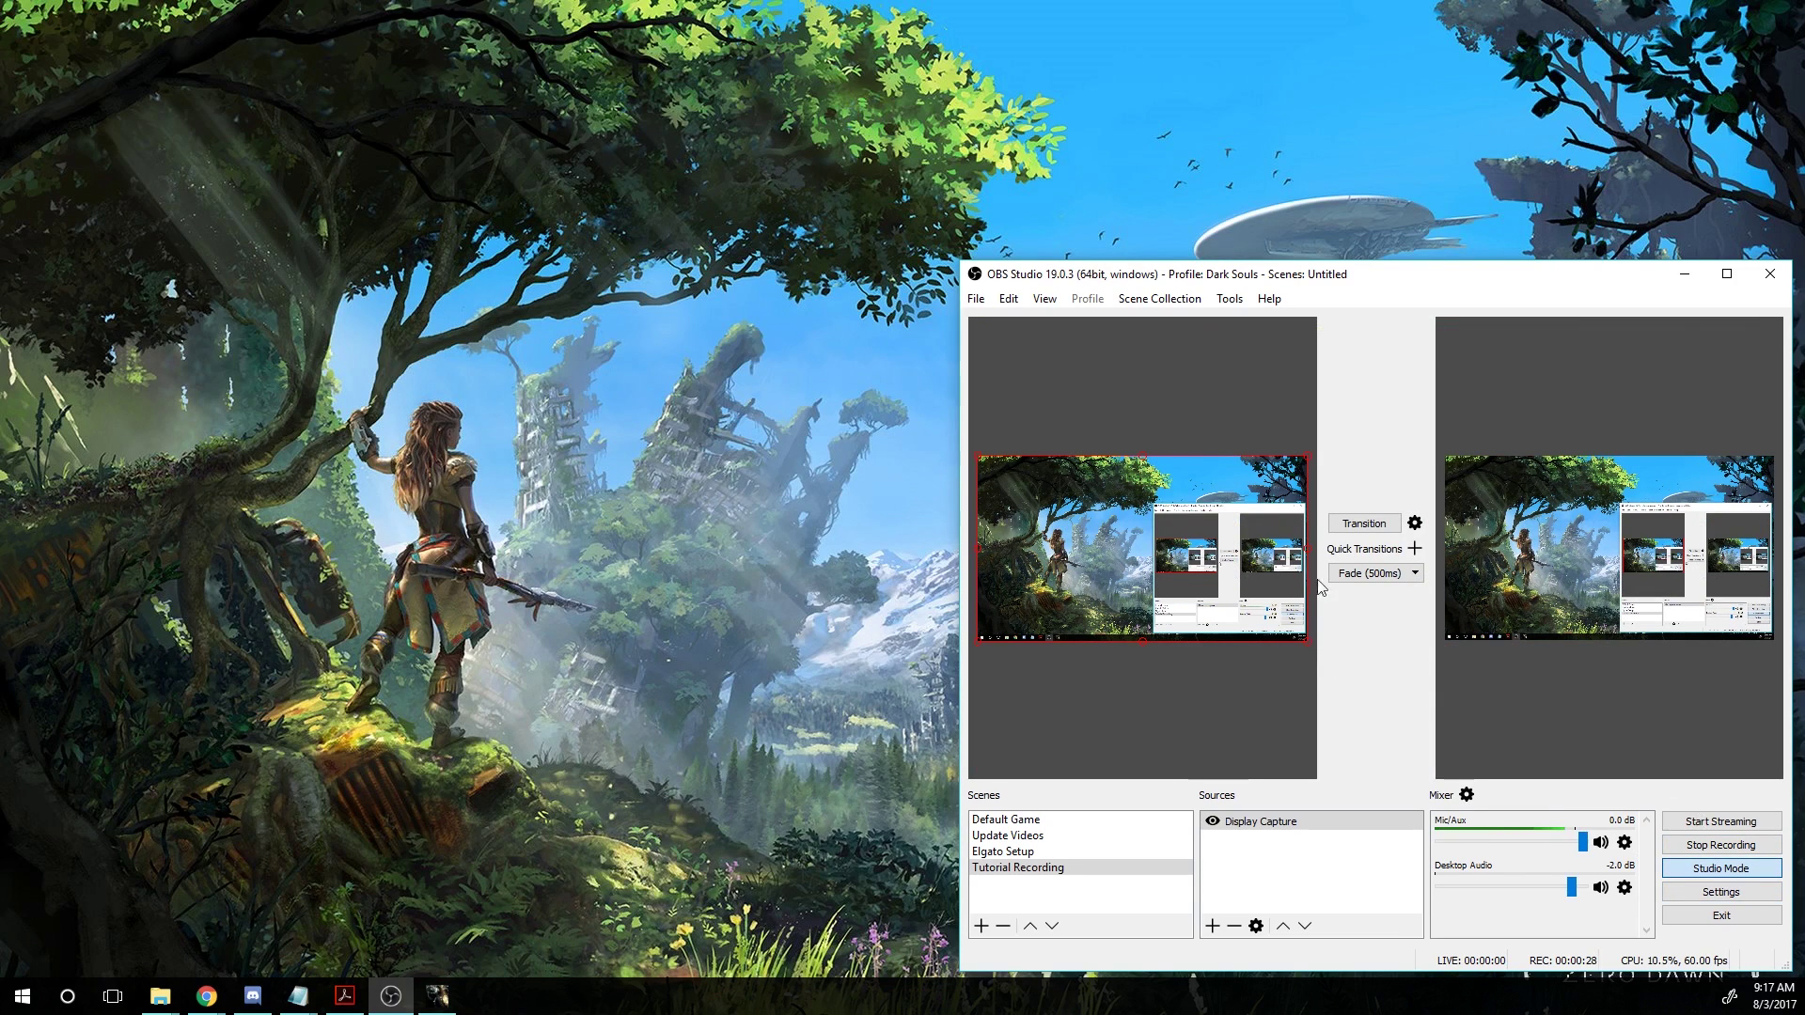
pyautogui.click(1702, 870)
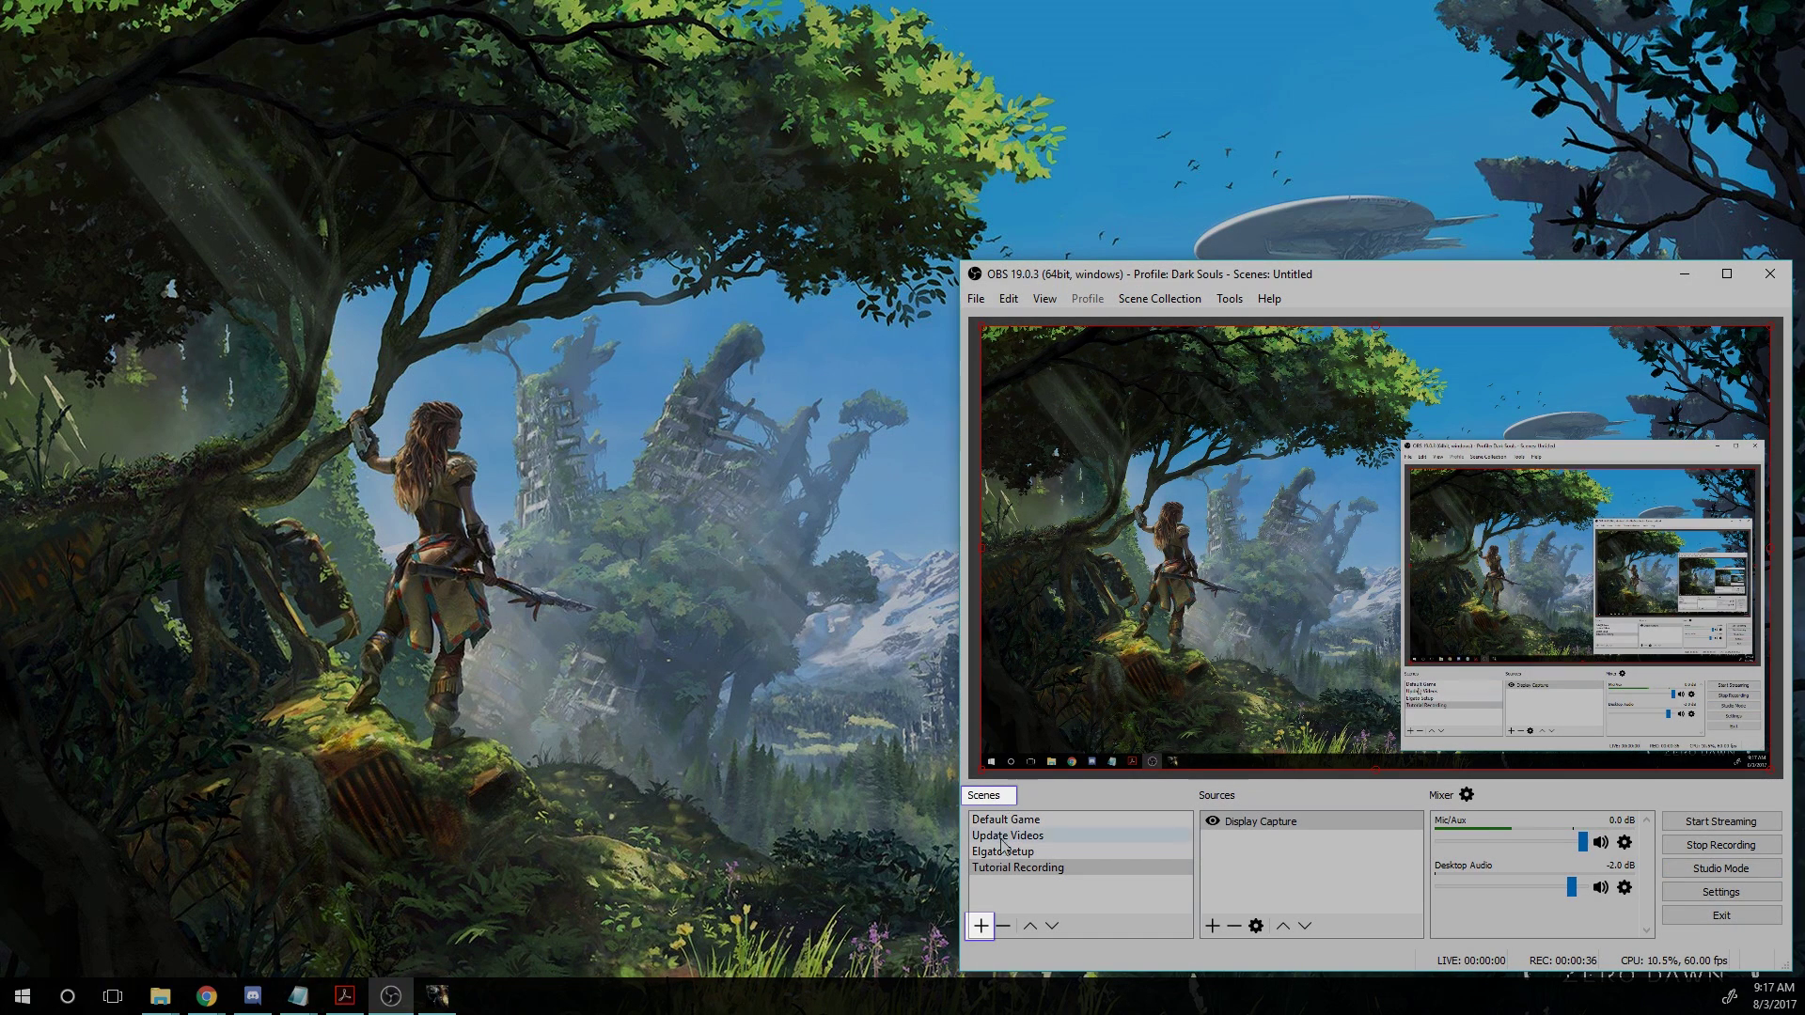
# Start adding a new scene, then cancel the naming dialog so the four scenes stay unchanged.
pyautogui.click(981, 927)
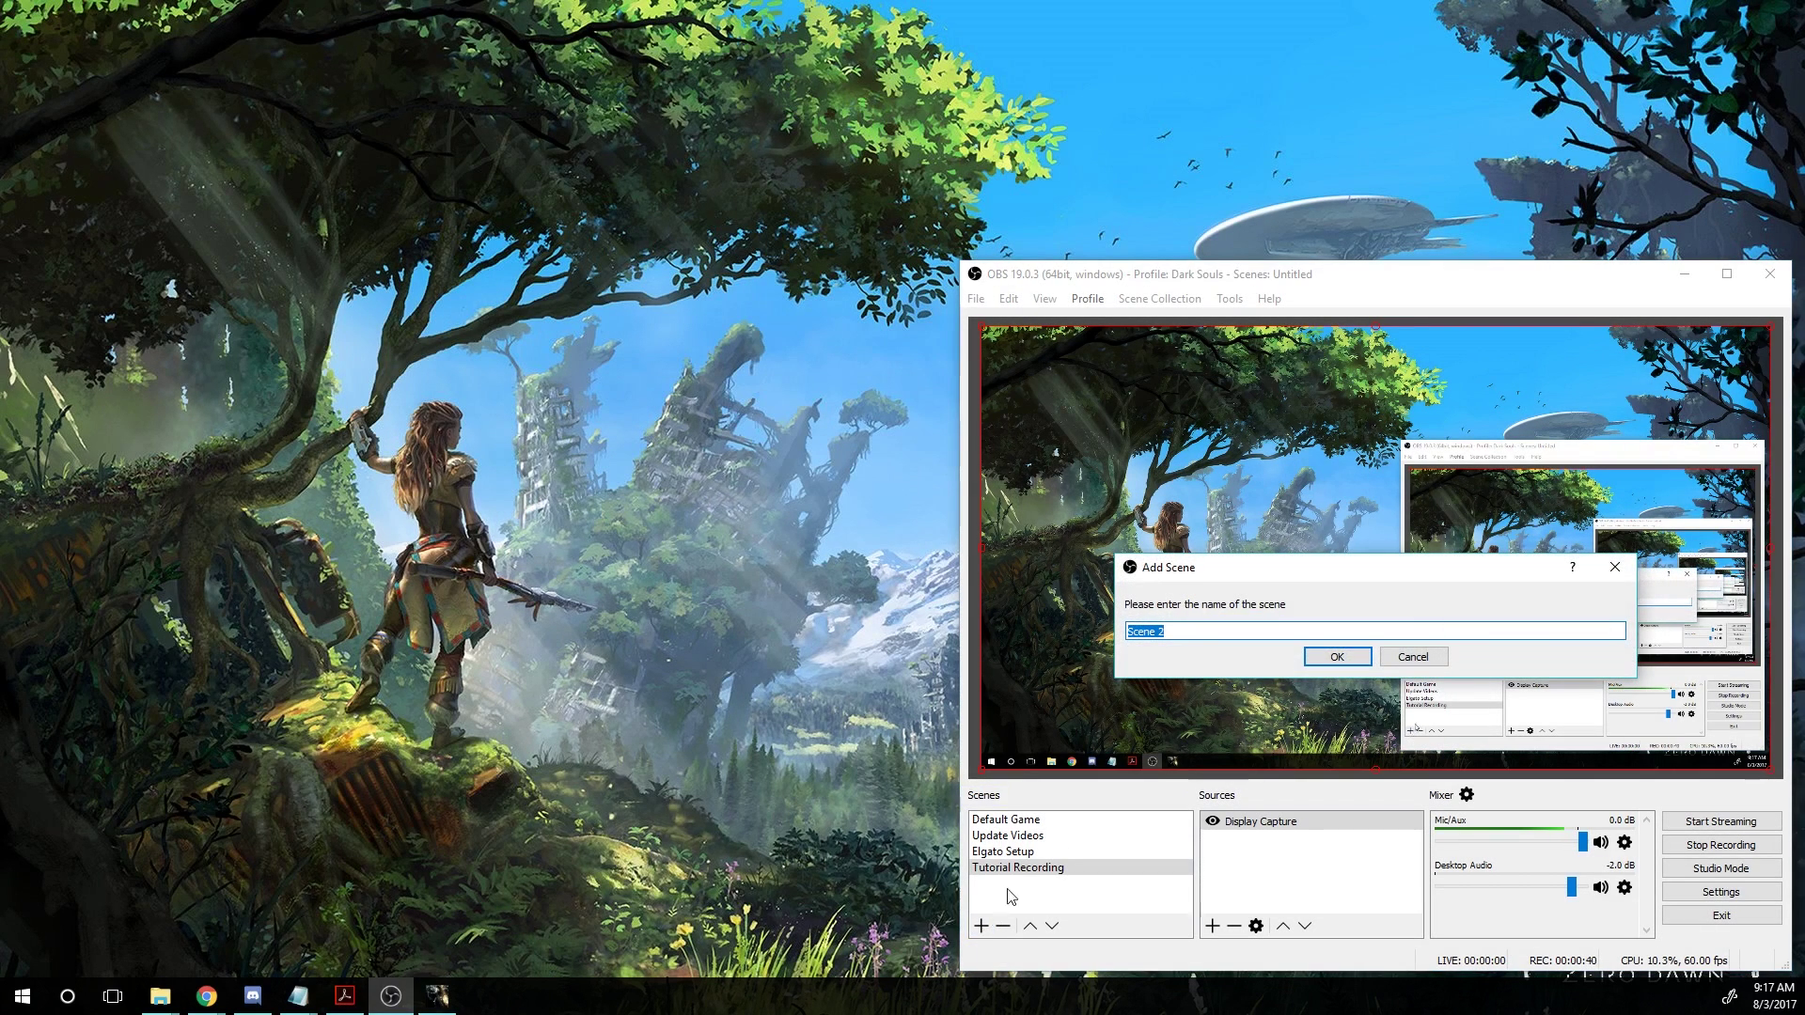
pyautogui.moveTo(1300, 567); pyautogui.dragTo(485, 518)
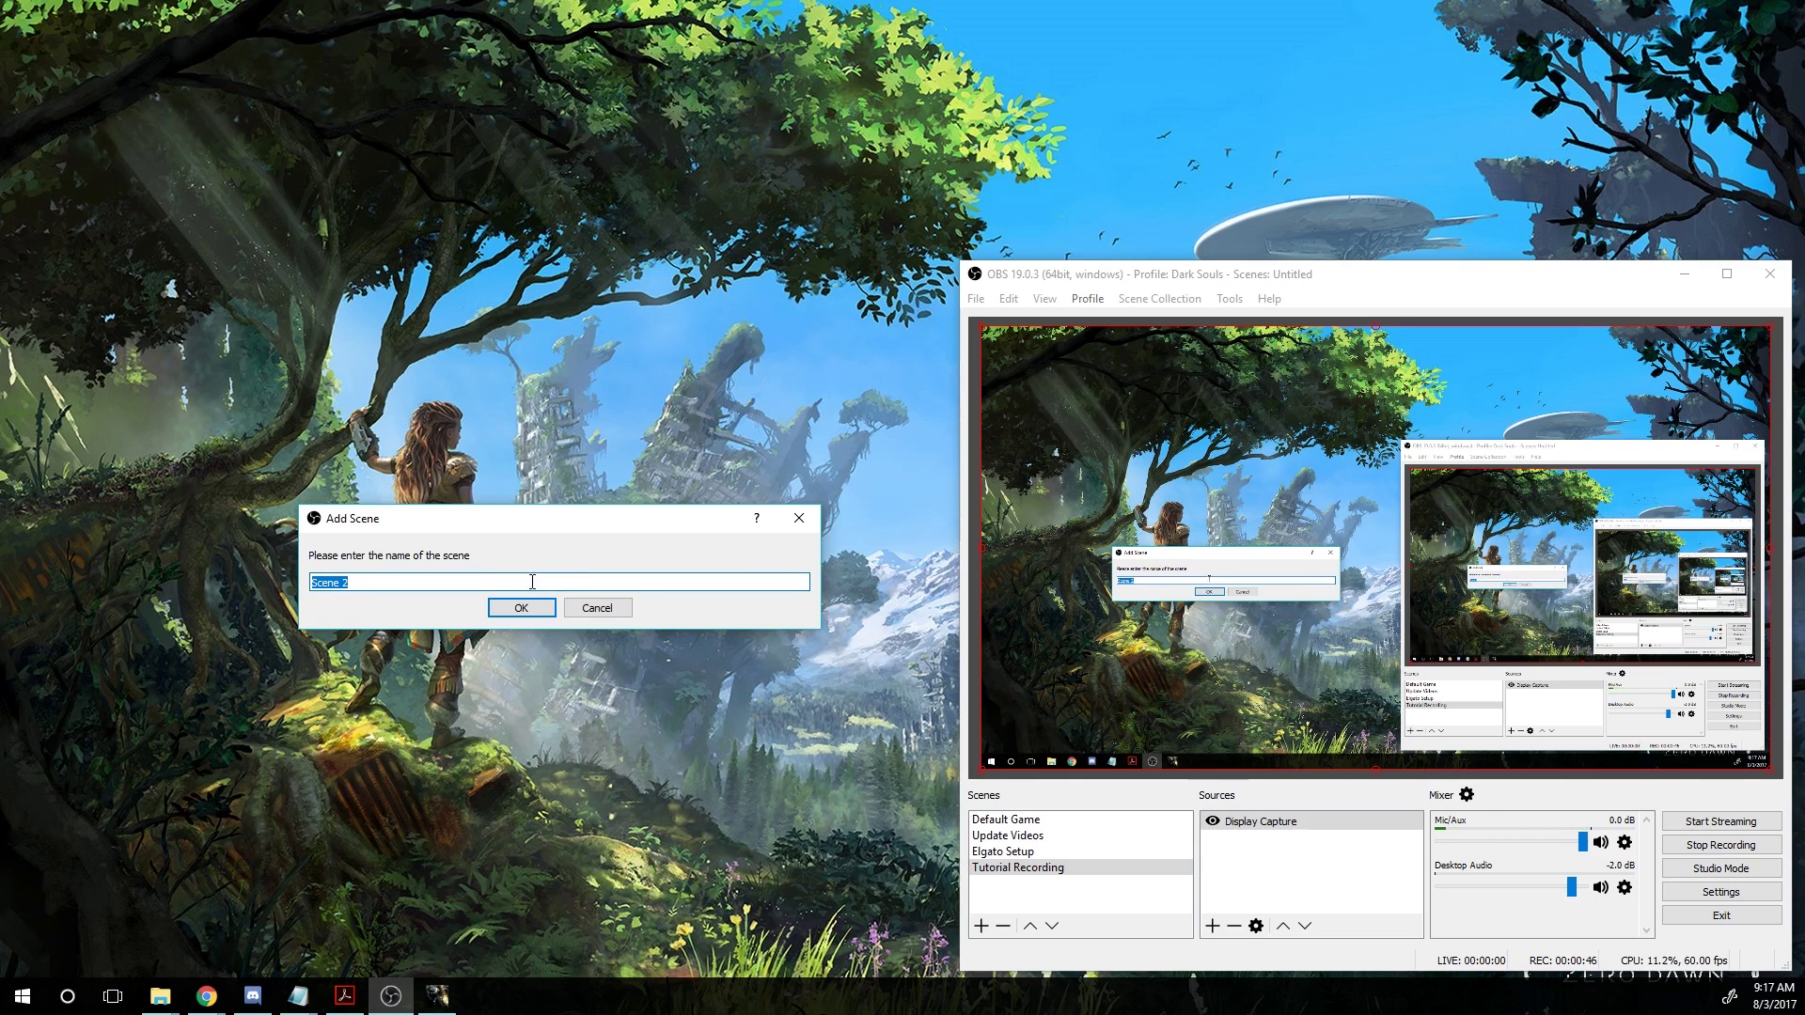
pyautogui.click(617, 609)
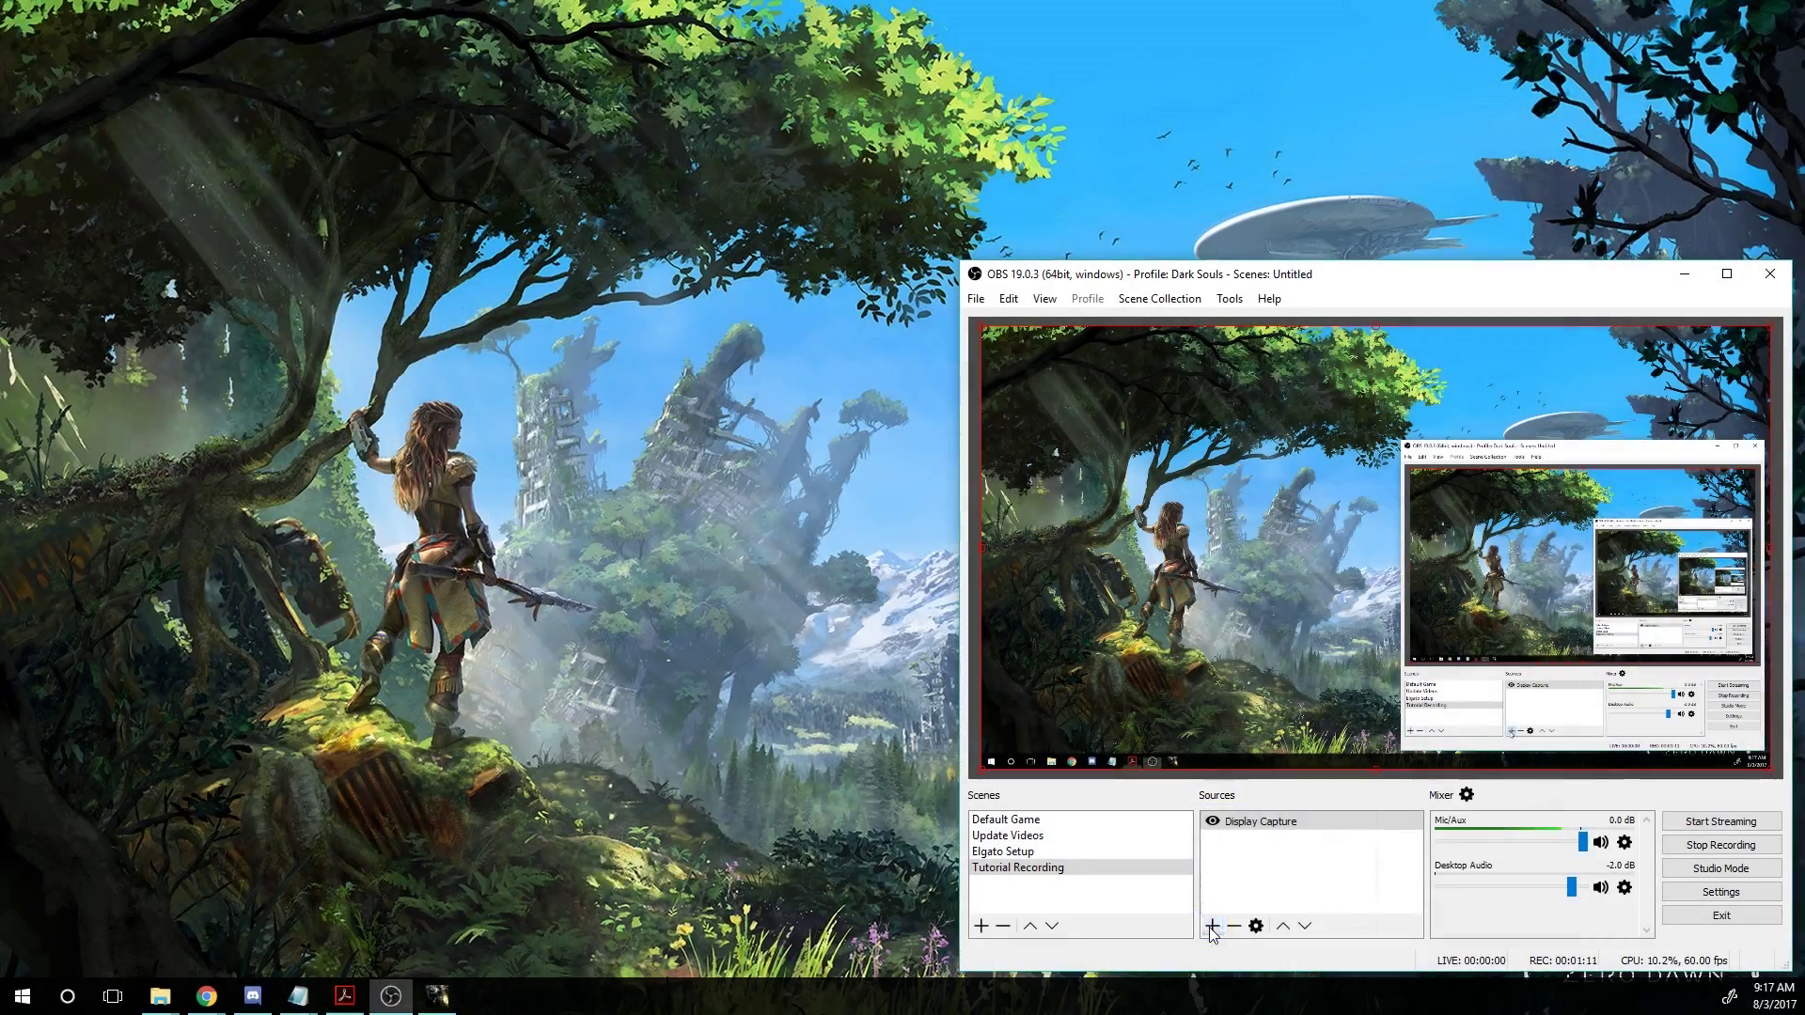
# Add a new Game Capture source with Make source visible unticked.
pyautogui.click(1212, 929)
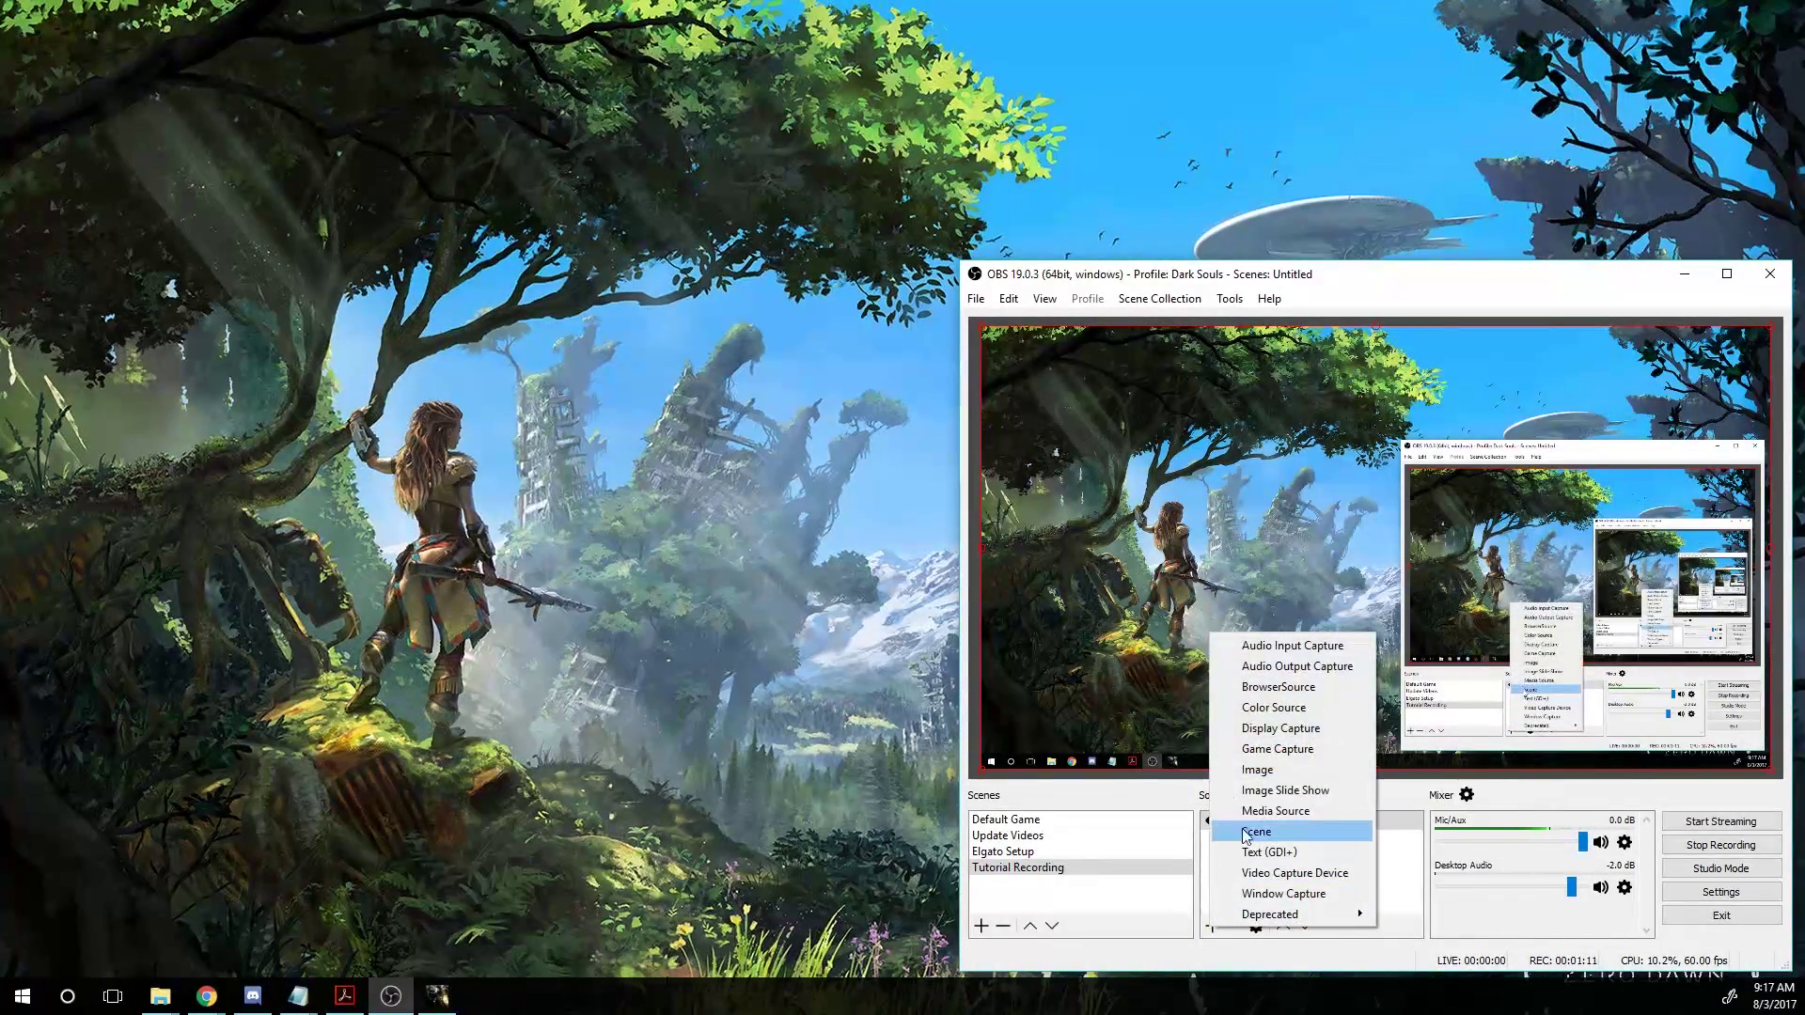
pyautogui.click(1277, 750)
pyautogui.moveTo(1323, 468); pyautogui.dragTo(655, 411)
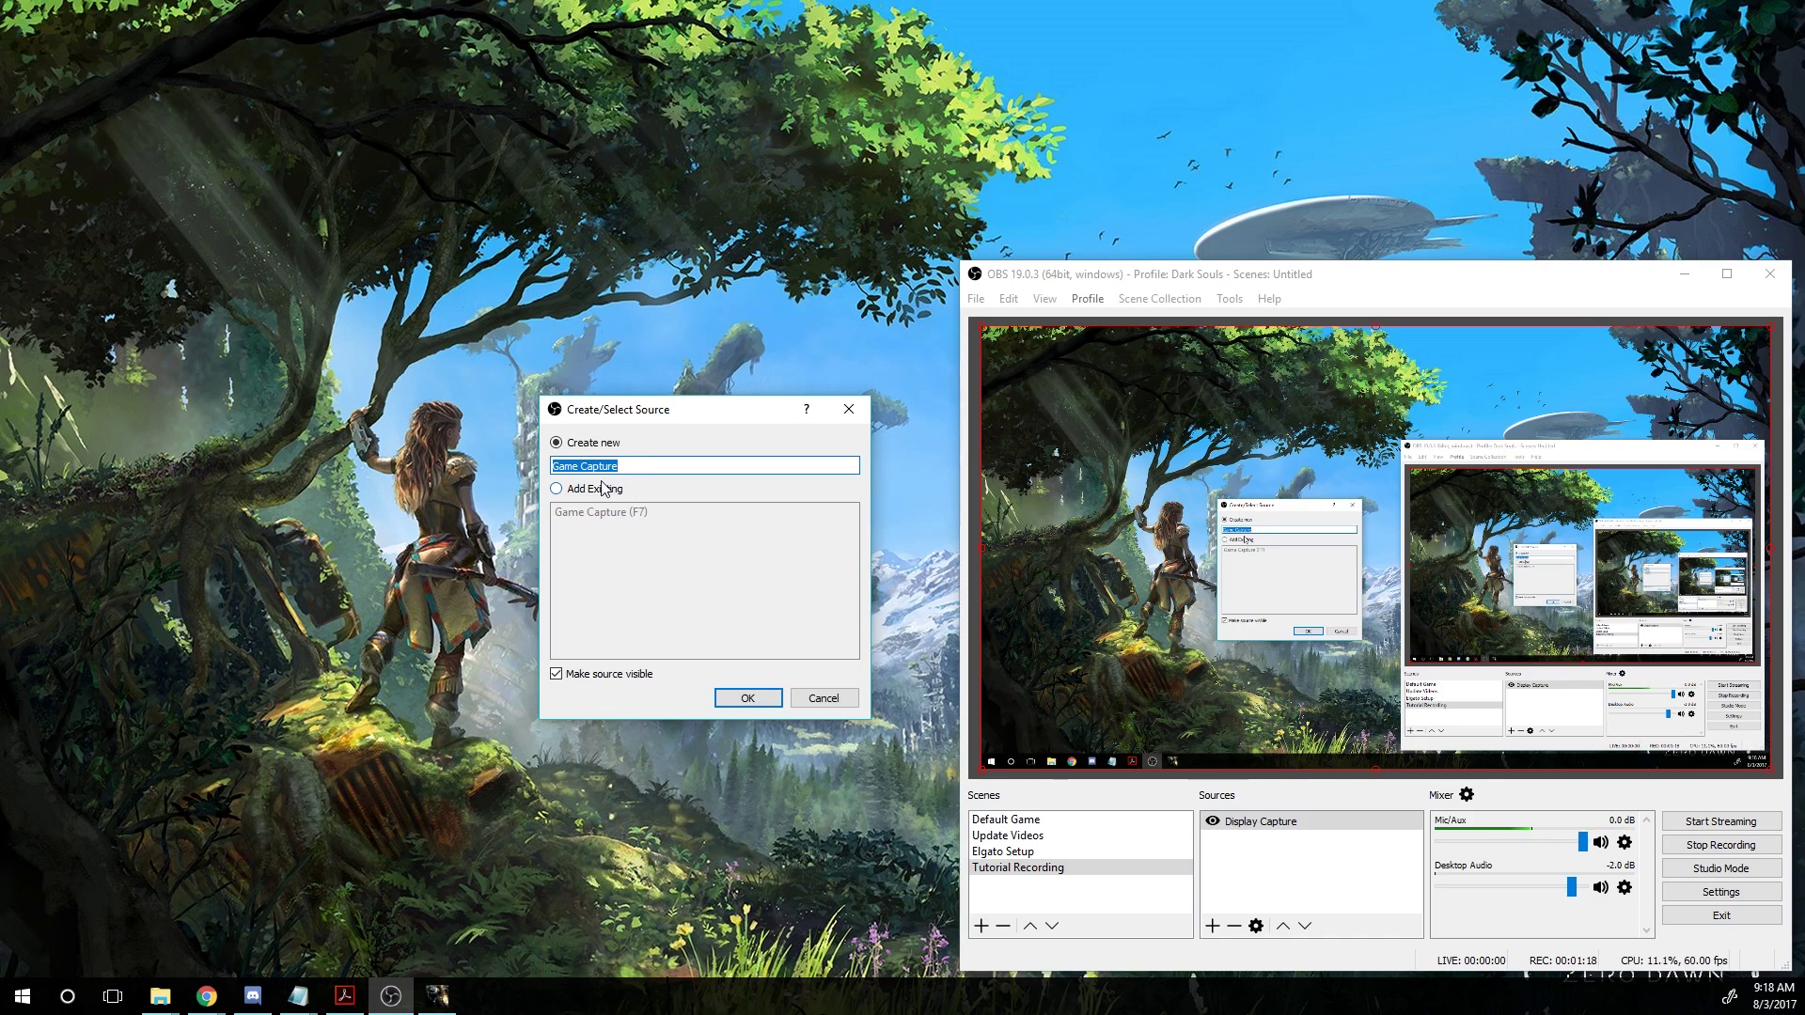
pyautogui.click(593, 674)
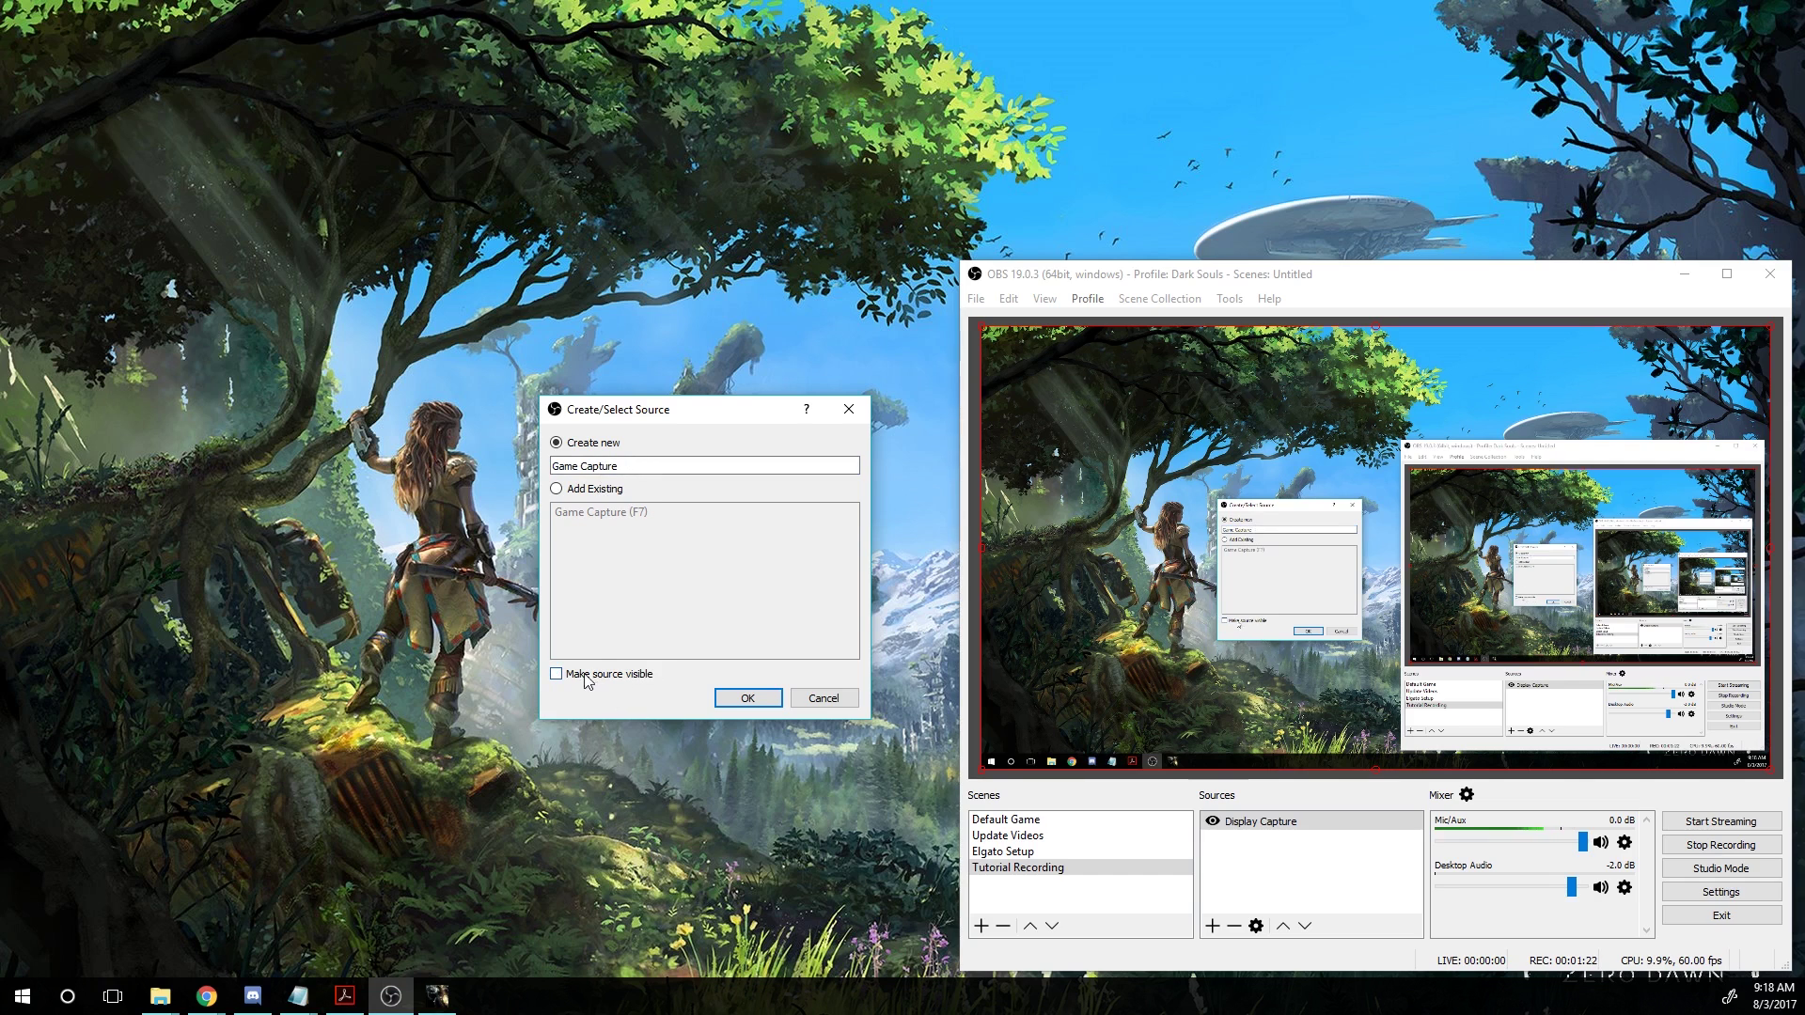
pyautogui.click(747, 698)
# Set the Game Capture mode to Capture foreground window with hotkey.
pyautogui.moveTo(1228, 344); pyautogui.dragTo(361, 273)
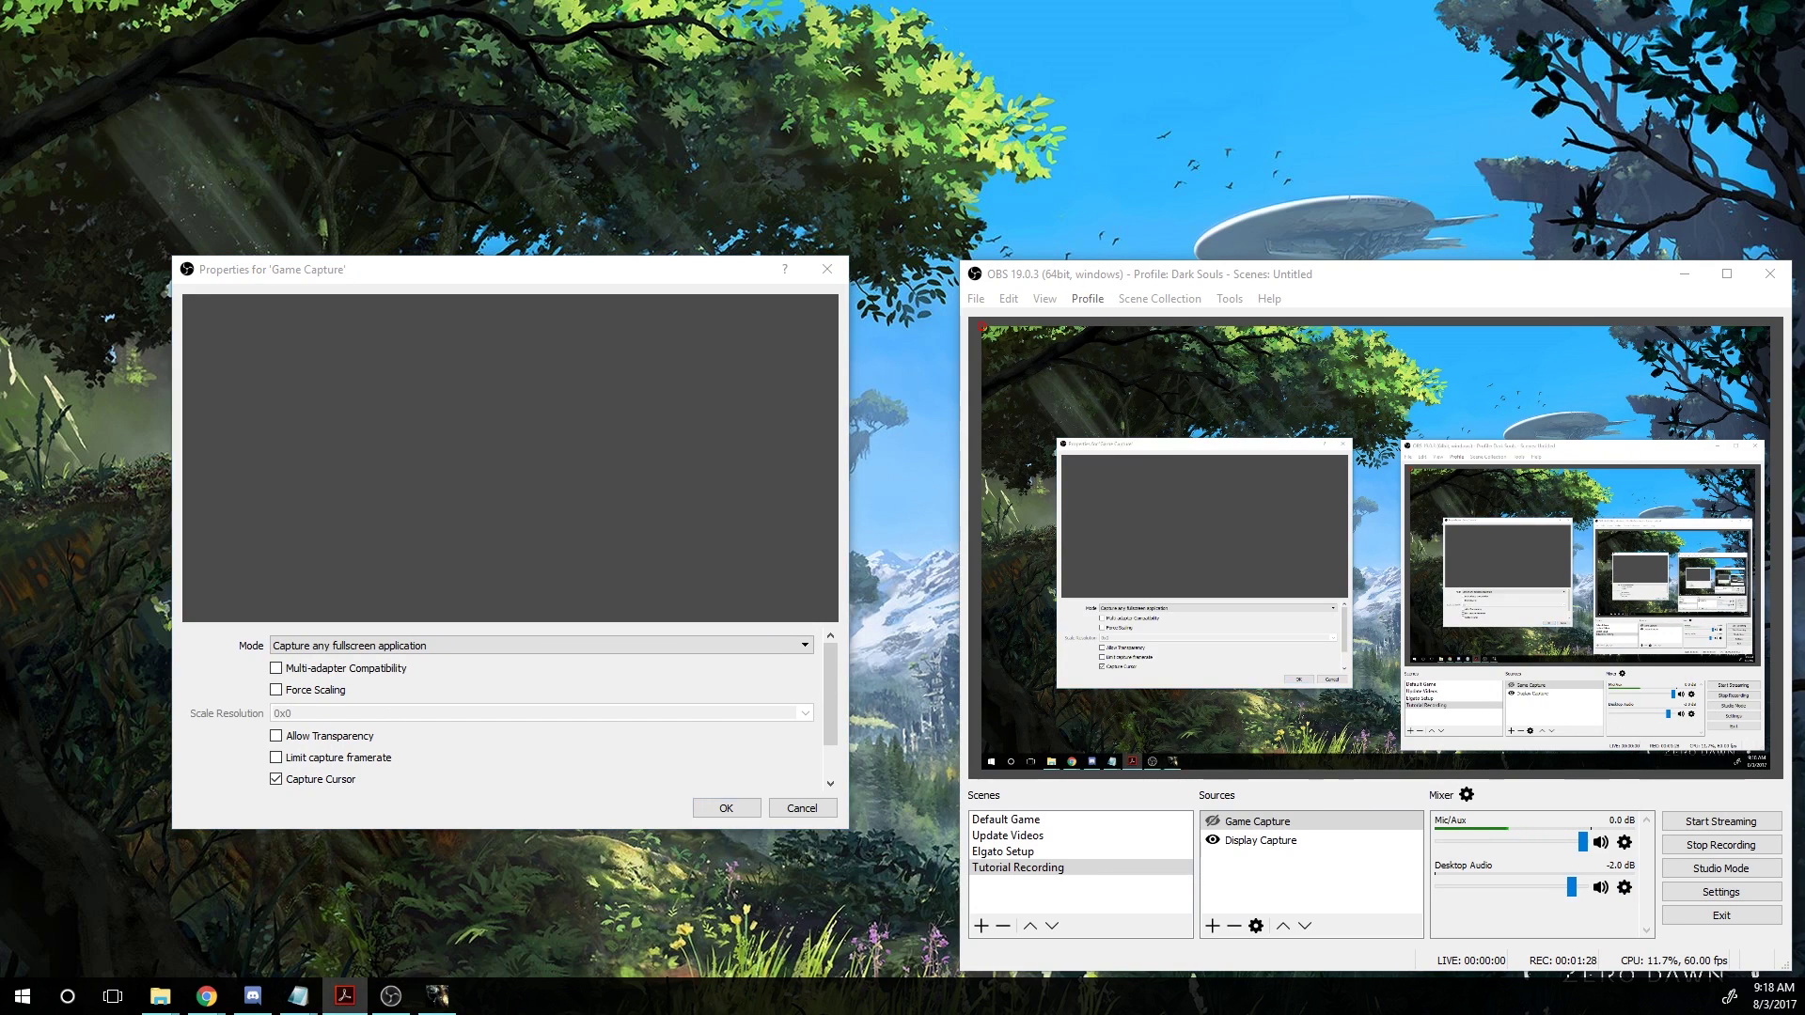
pyautogui.click(373, 646)
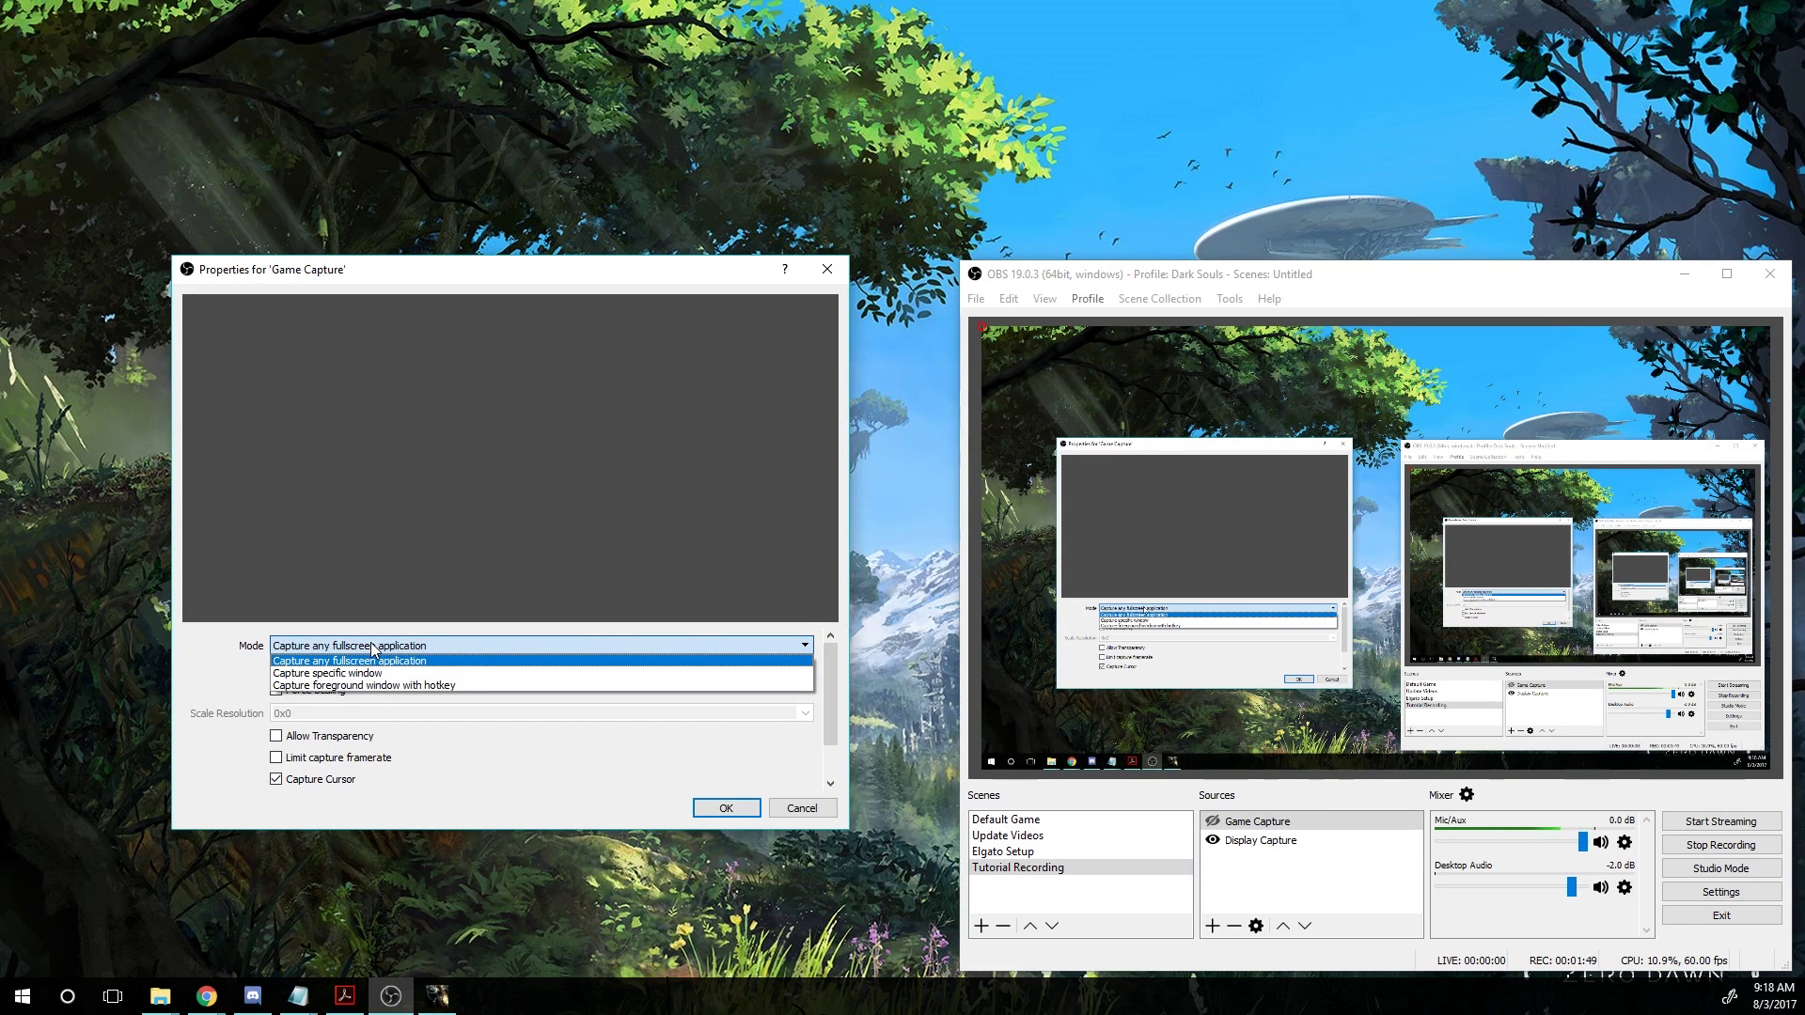
pyautogui.click(316, 687)
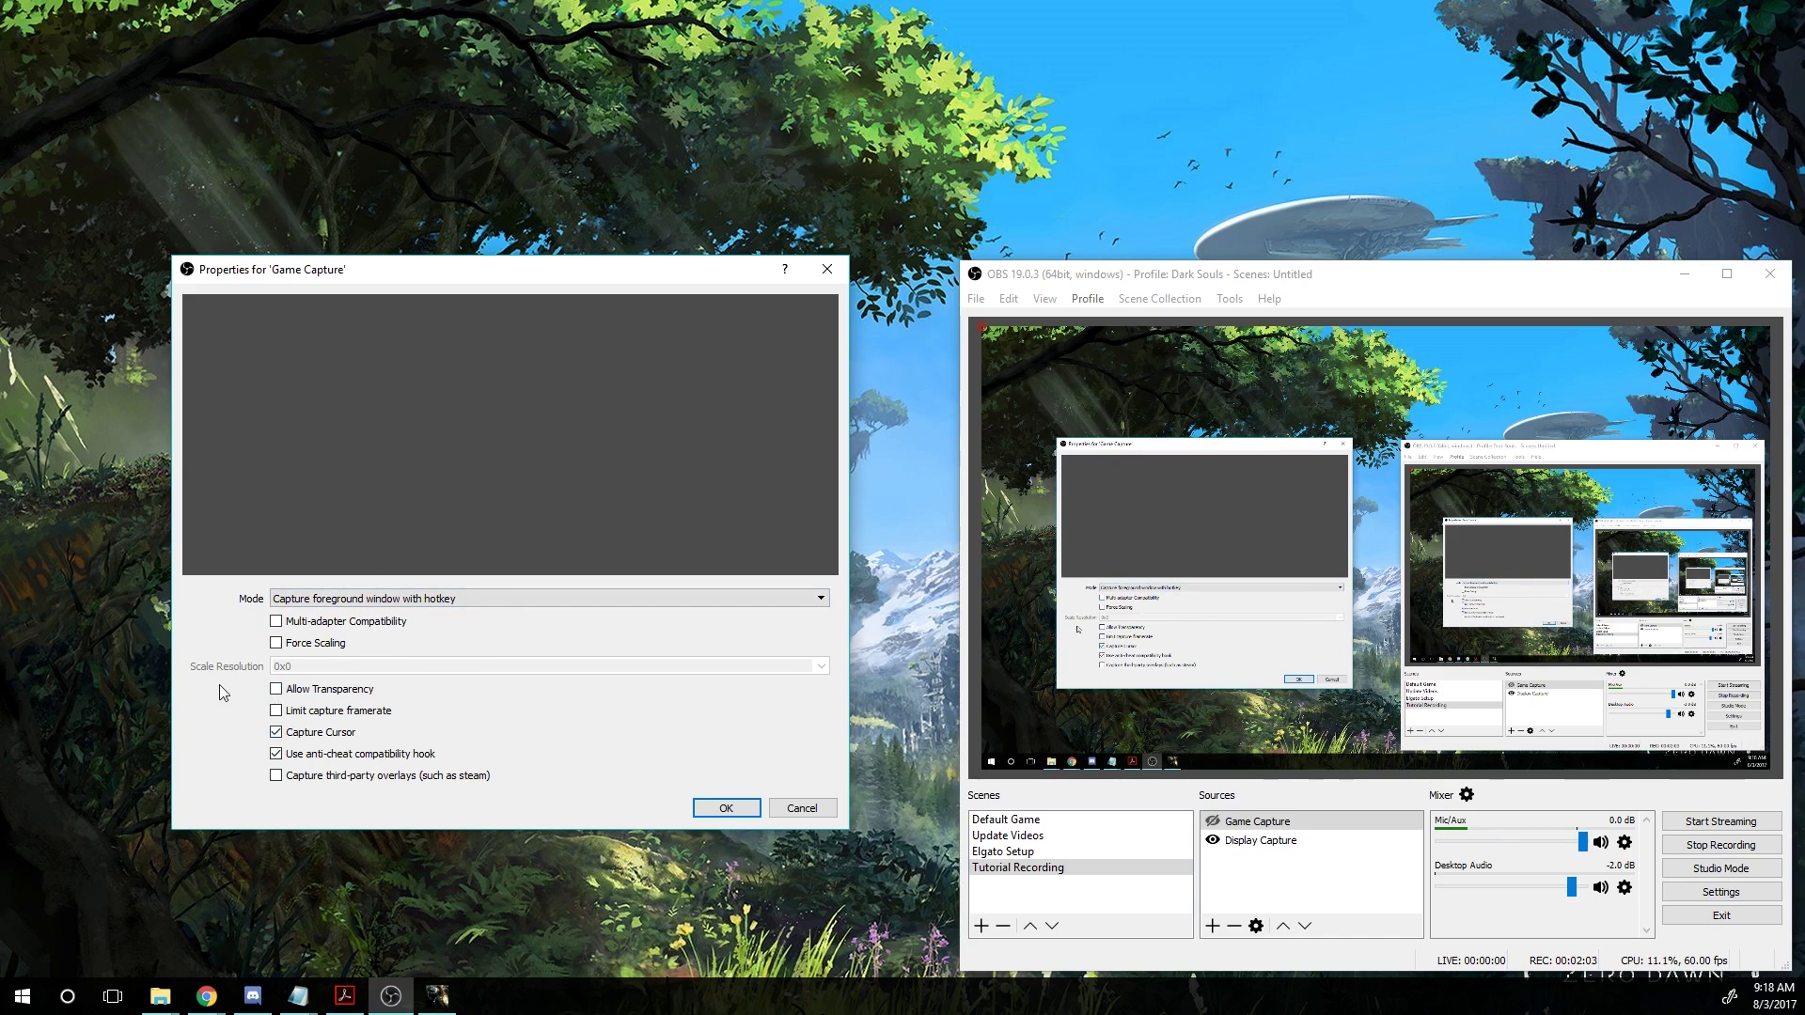
# Save the Game Capture properties, then place the Settings General page beside the main window.
pyautogui.click(725, 816)
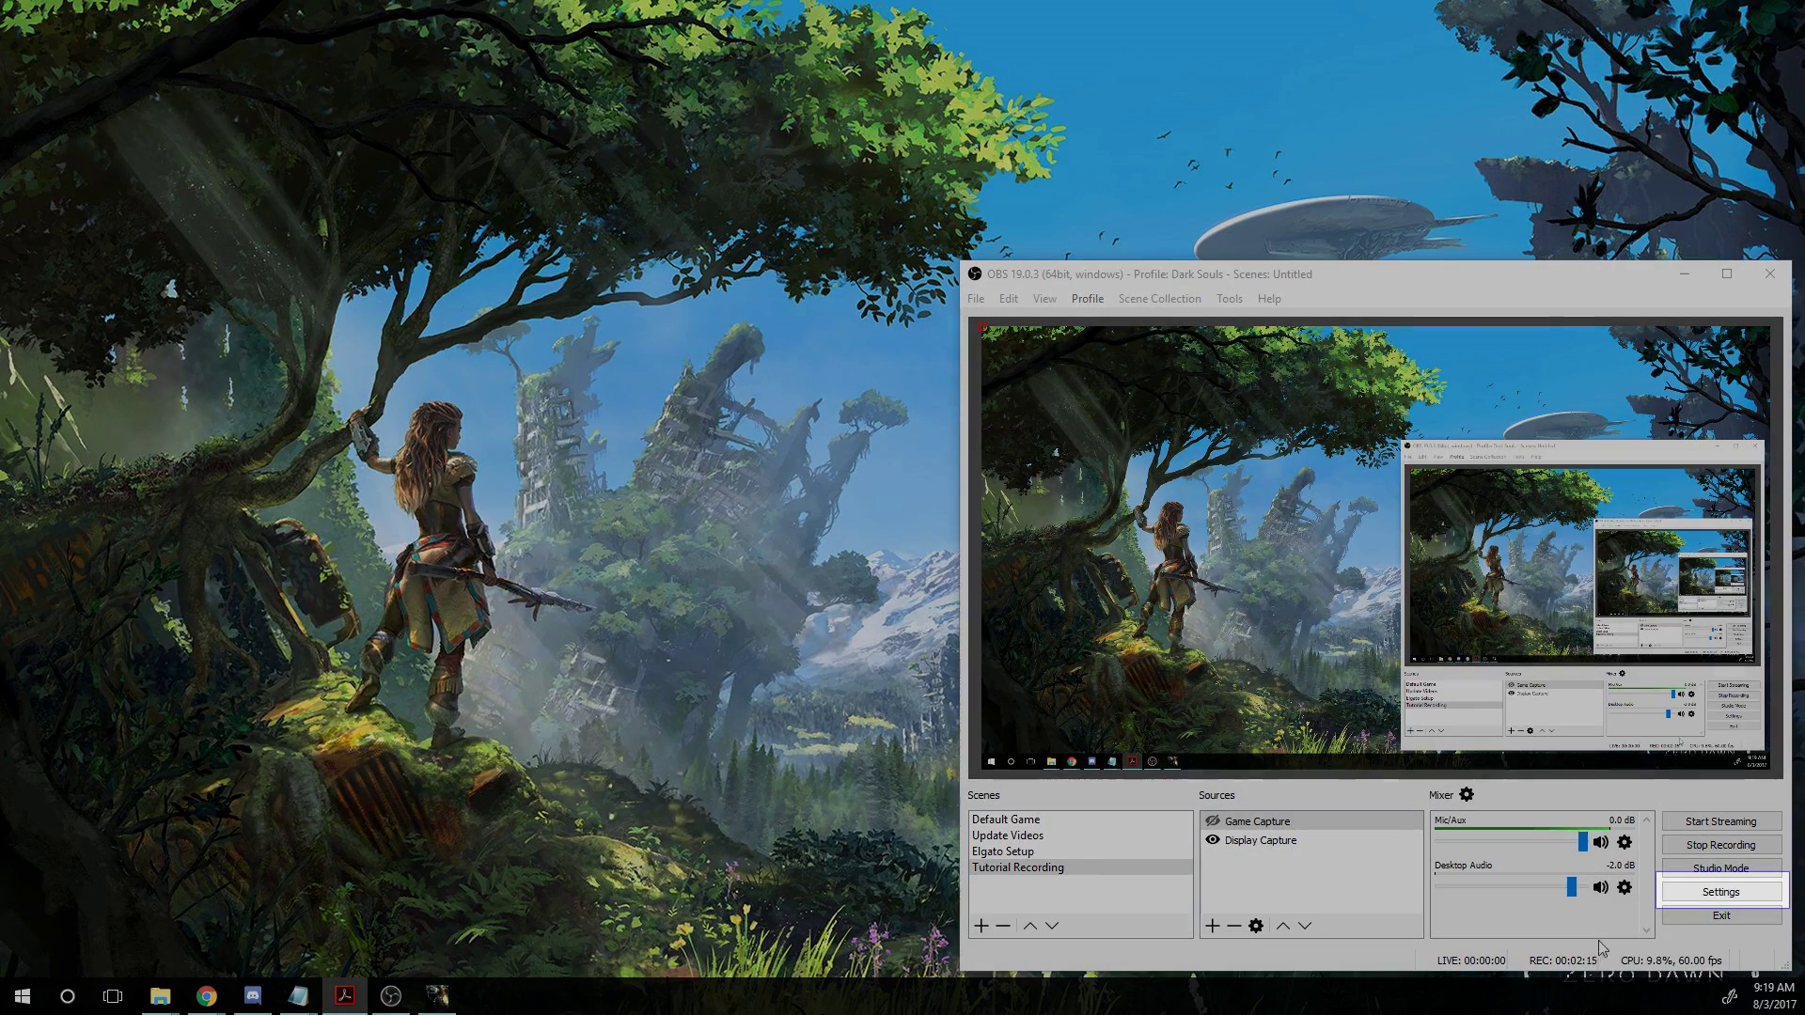
pyautogui.click(1701, 891)
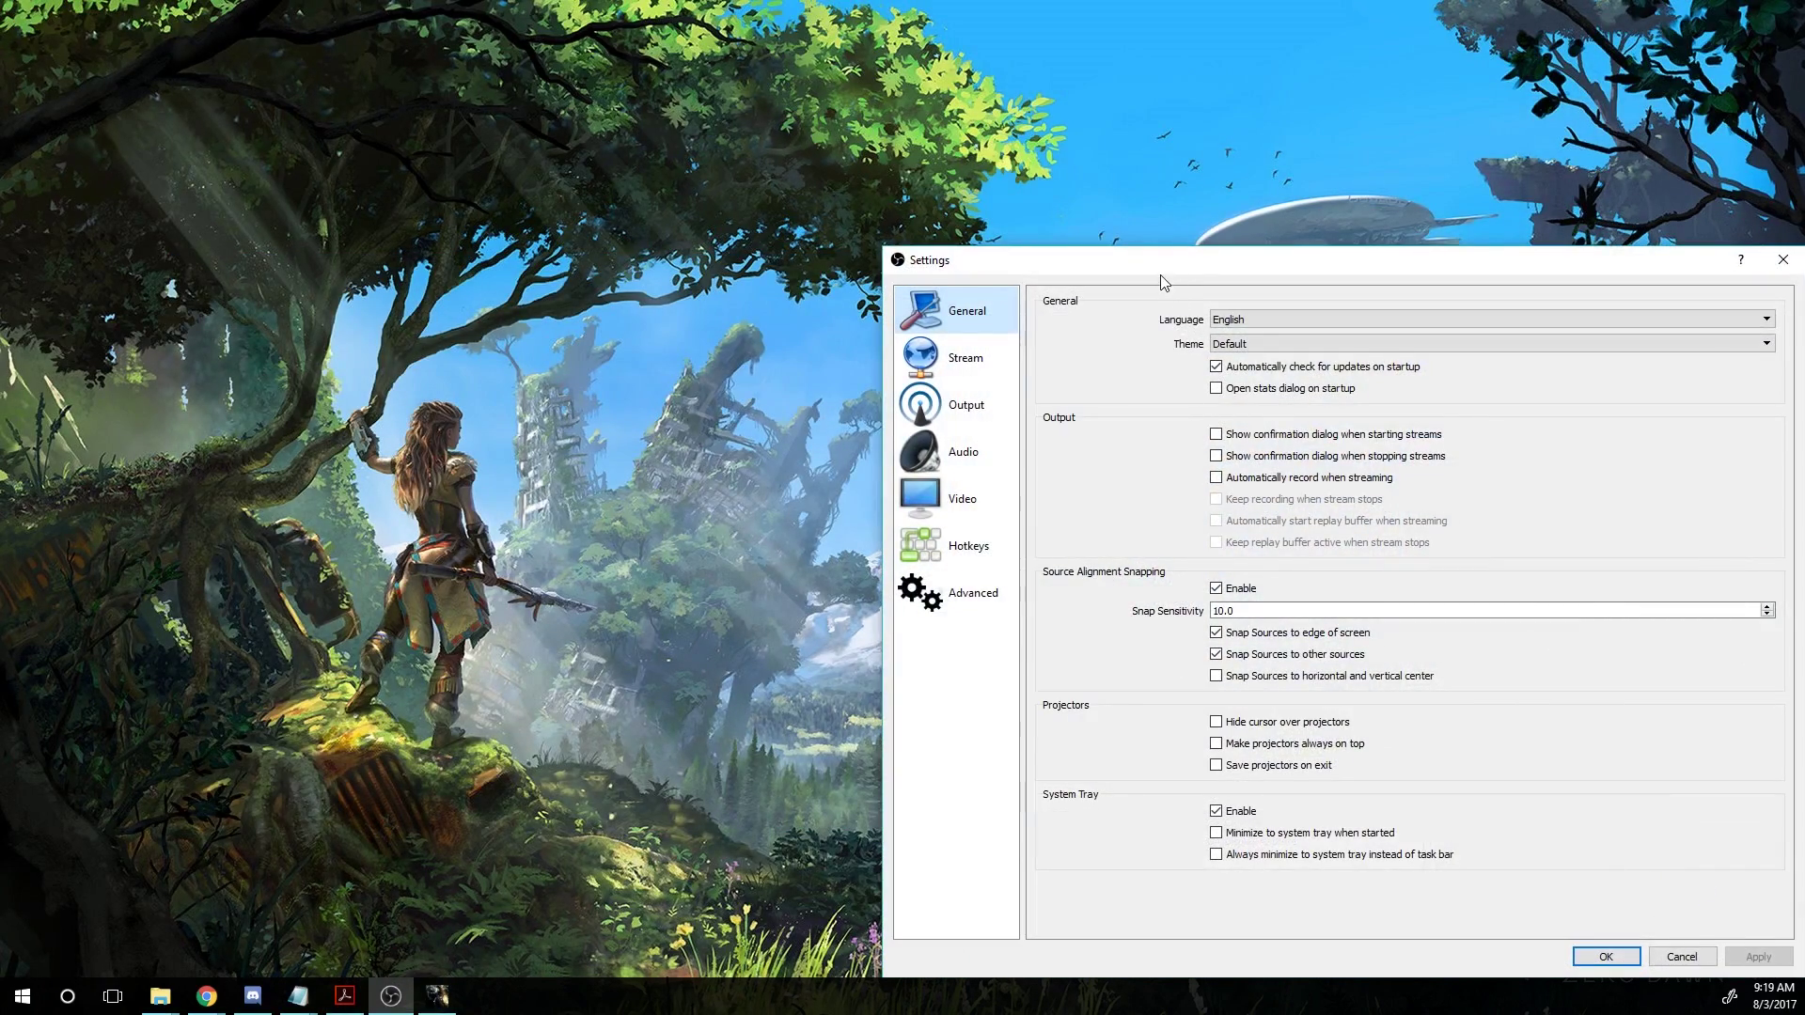
pyautogui.moveTo(1160, 276); pyautogui.dragTo(284, 175)
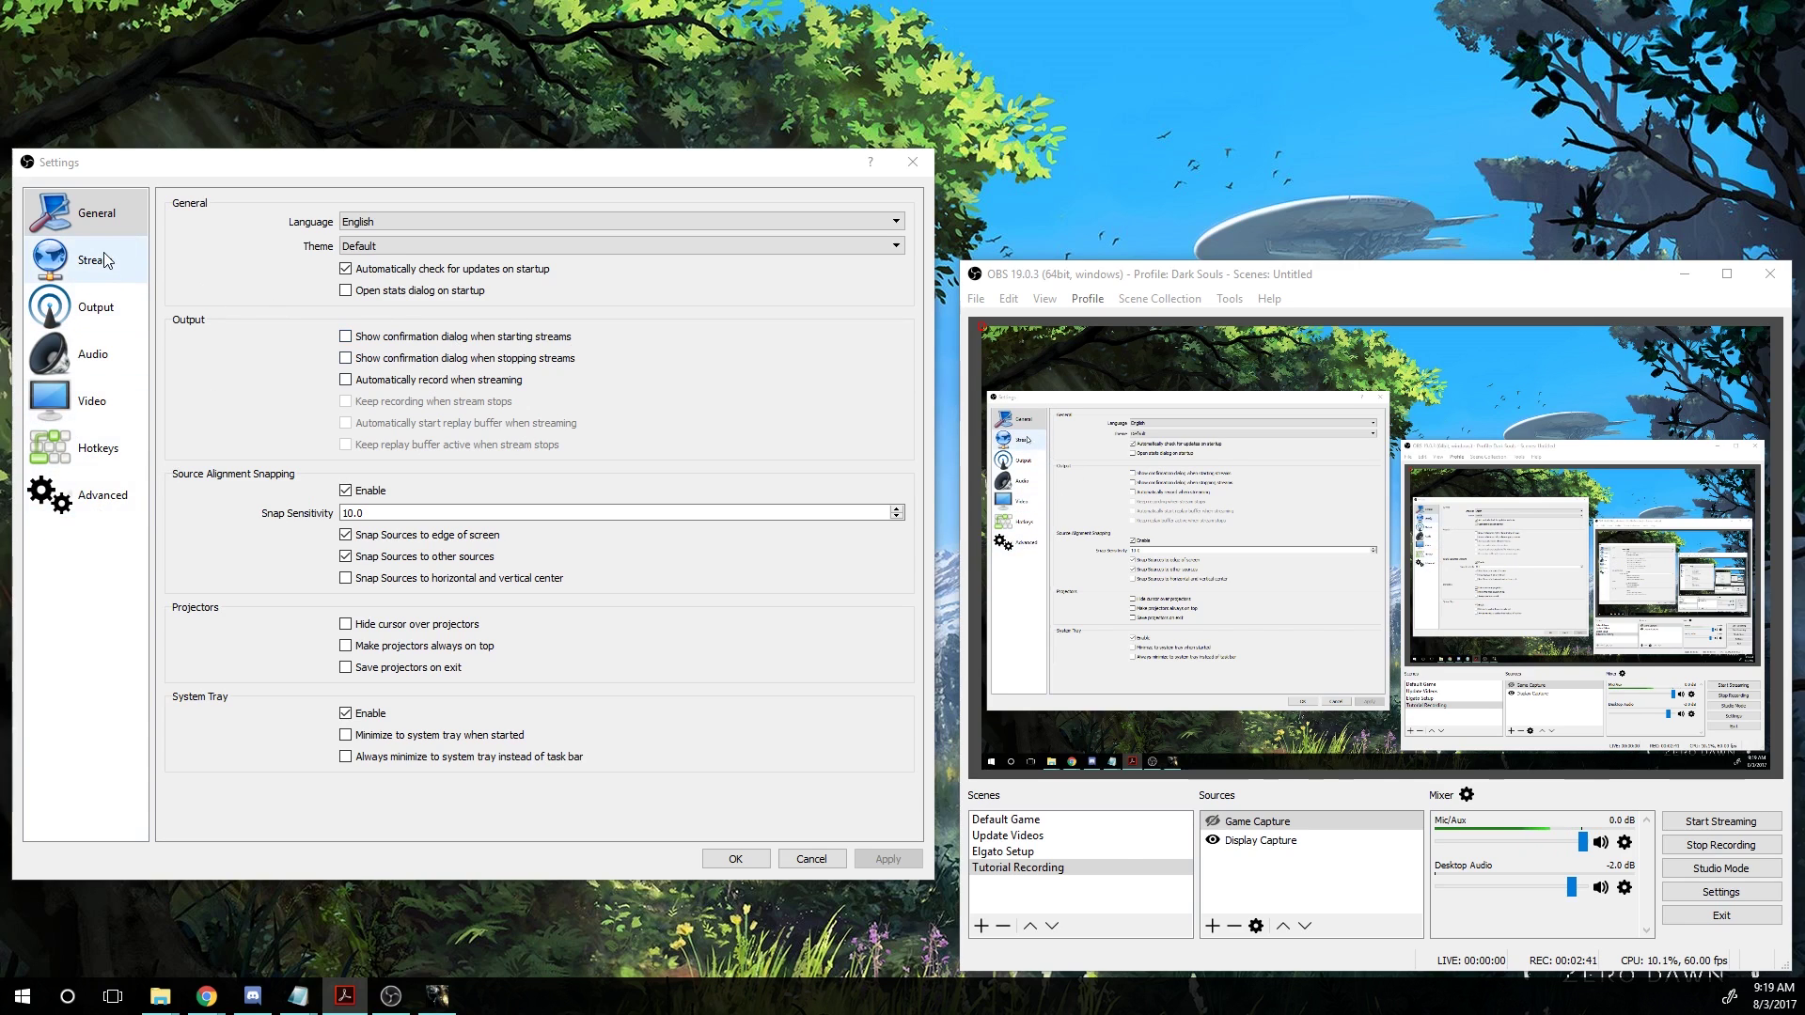
# View the Output settings, then switch to the Audio page with Speakers and the Yeti microphone.
pyautogui.click(99, 305)
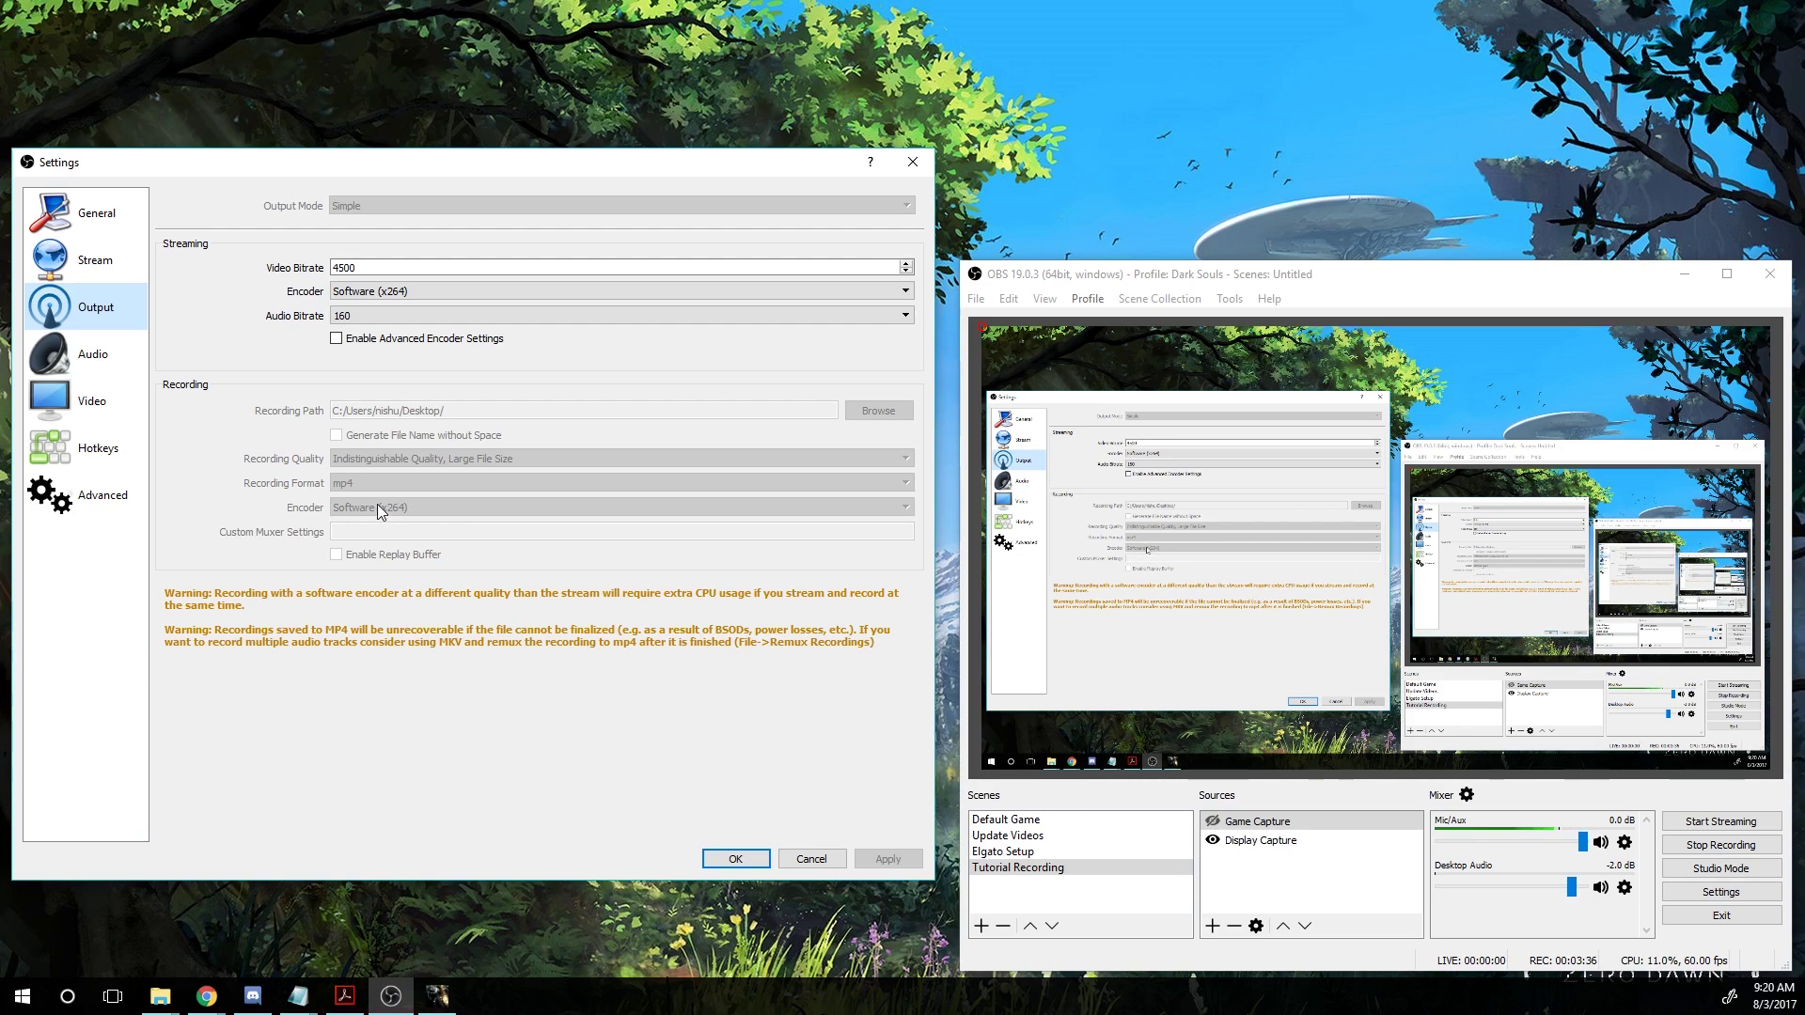
pyautogui.click(111, 353)
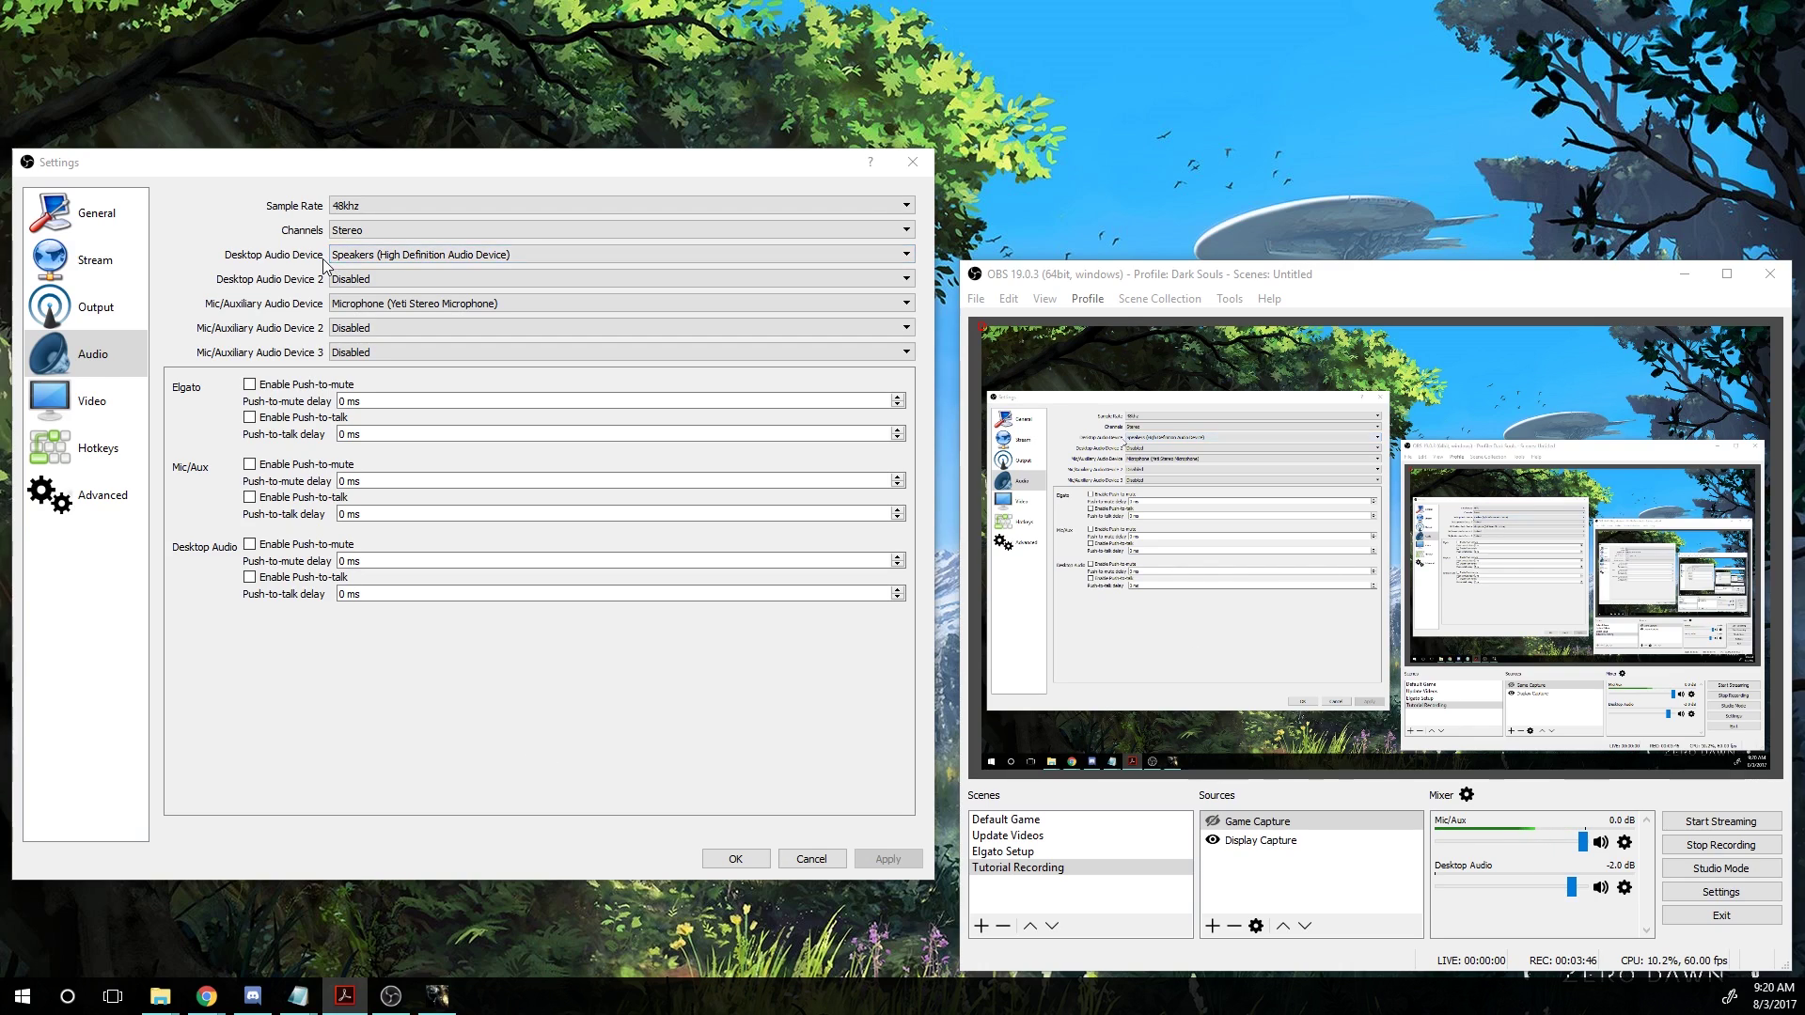
# Keep desktop audio on the High Definition speakers and mic on the Yeti, then open Video settings.
pyautogui.click(454, 256)
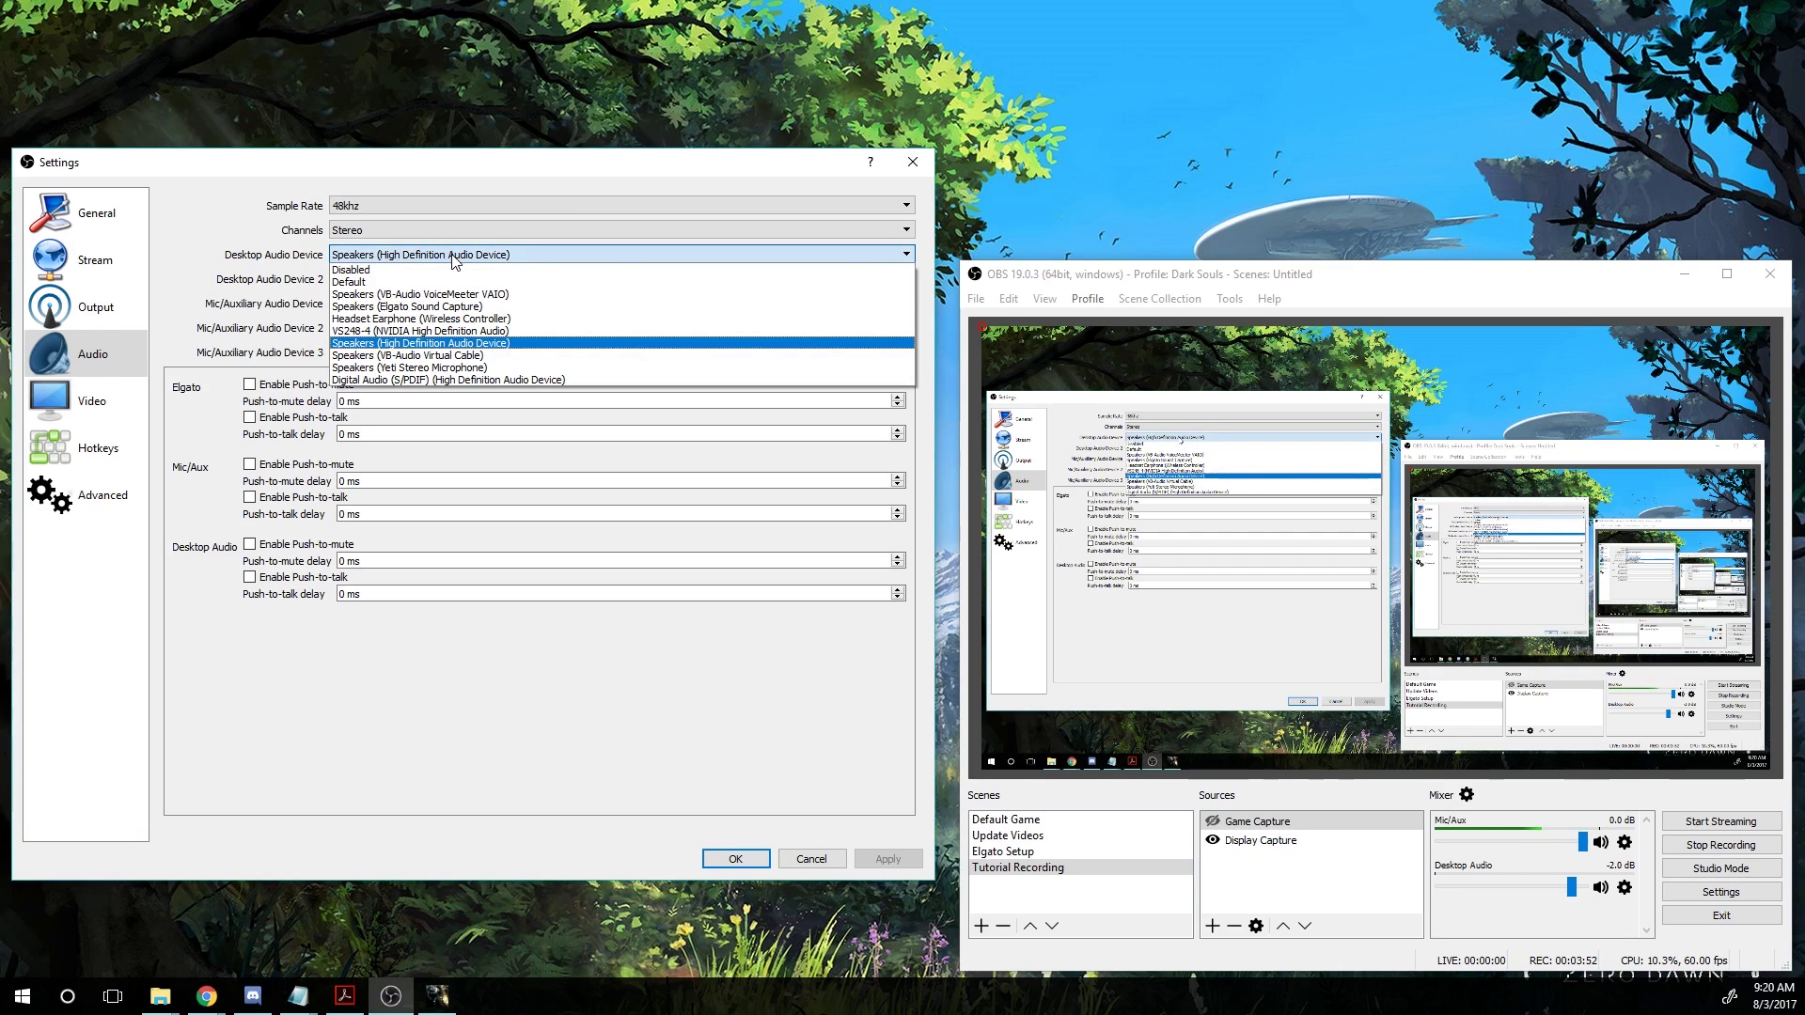
pyautogui.click(454, 261)
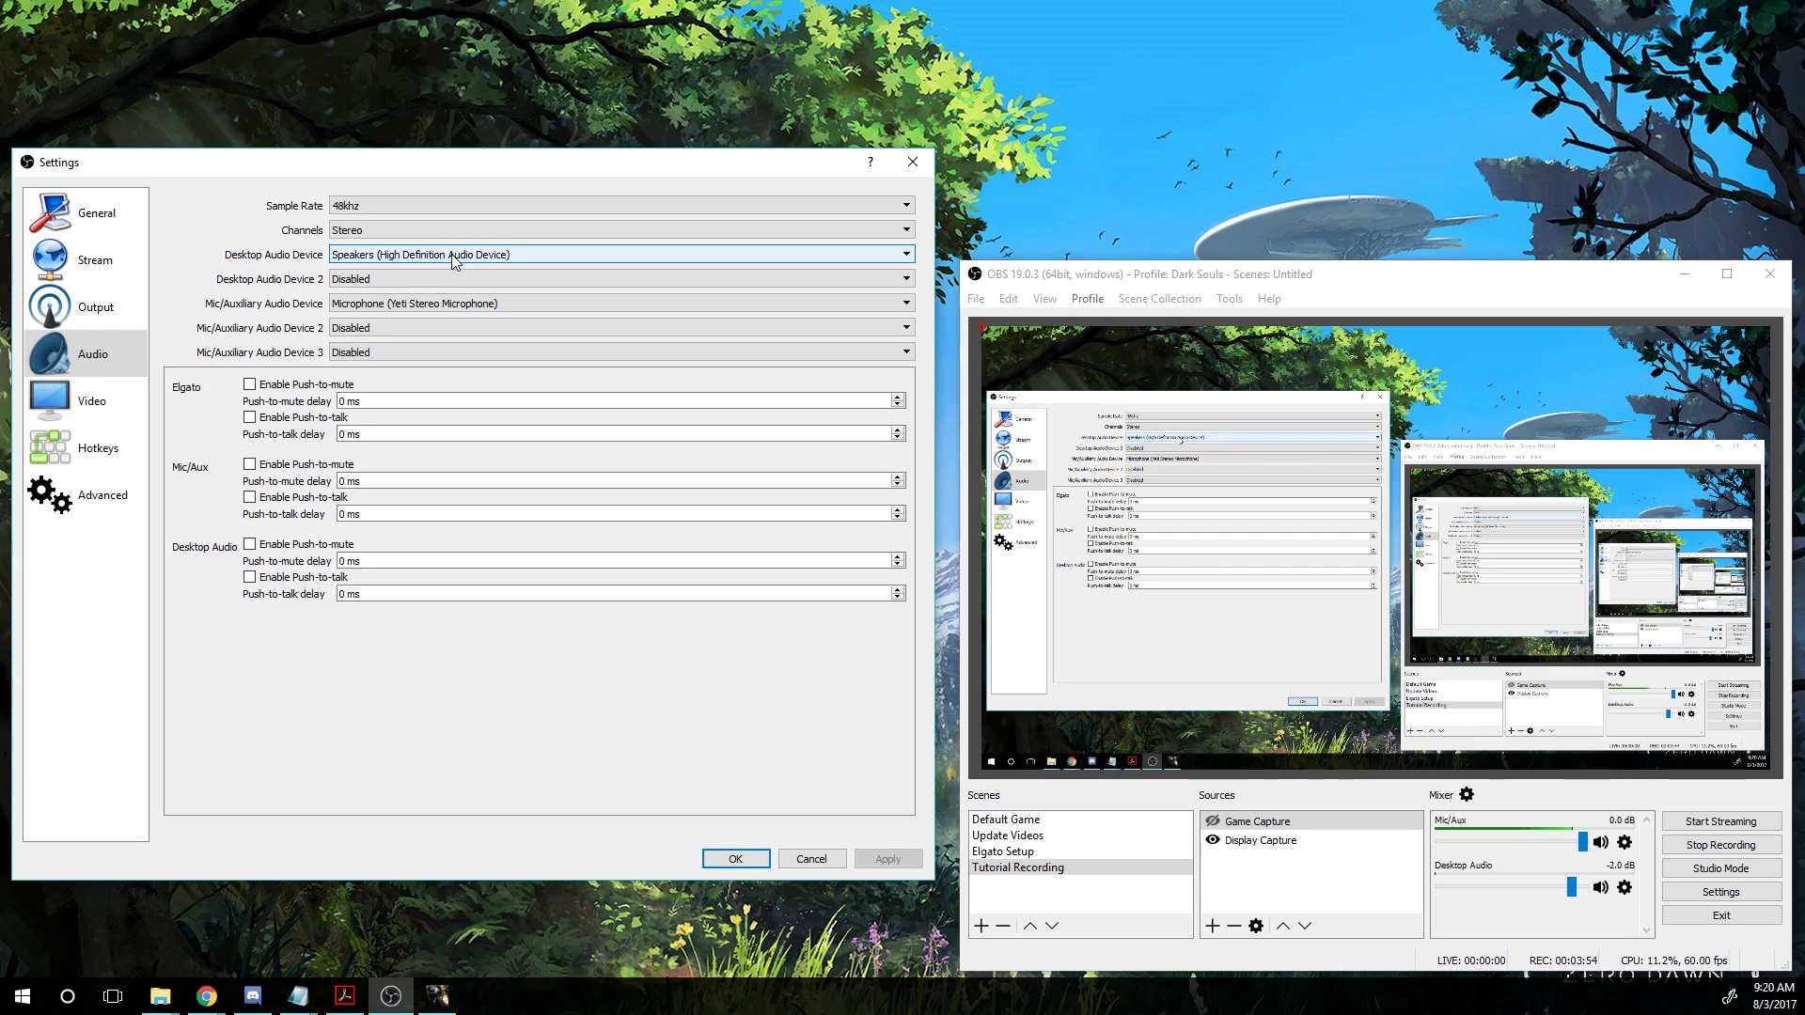
pyautogui.click(385, 310)
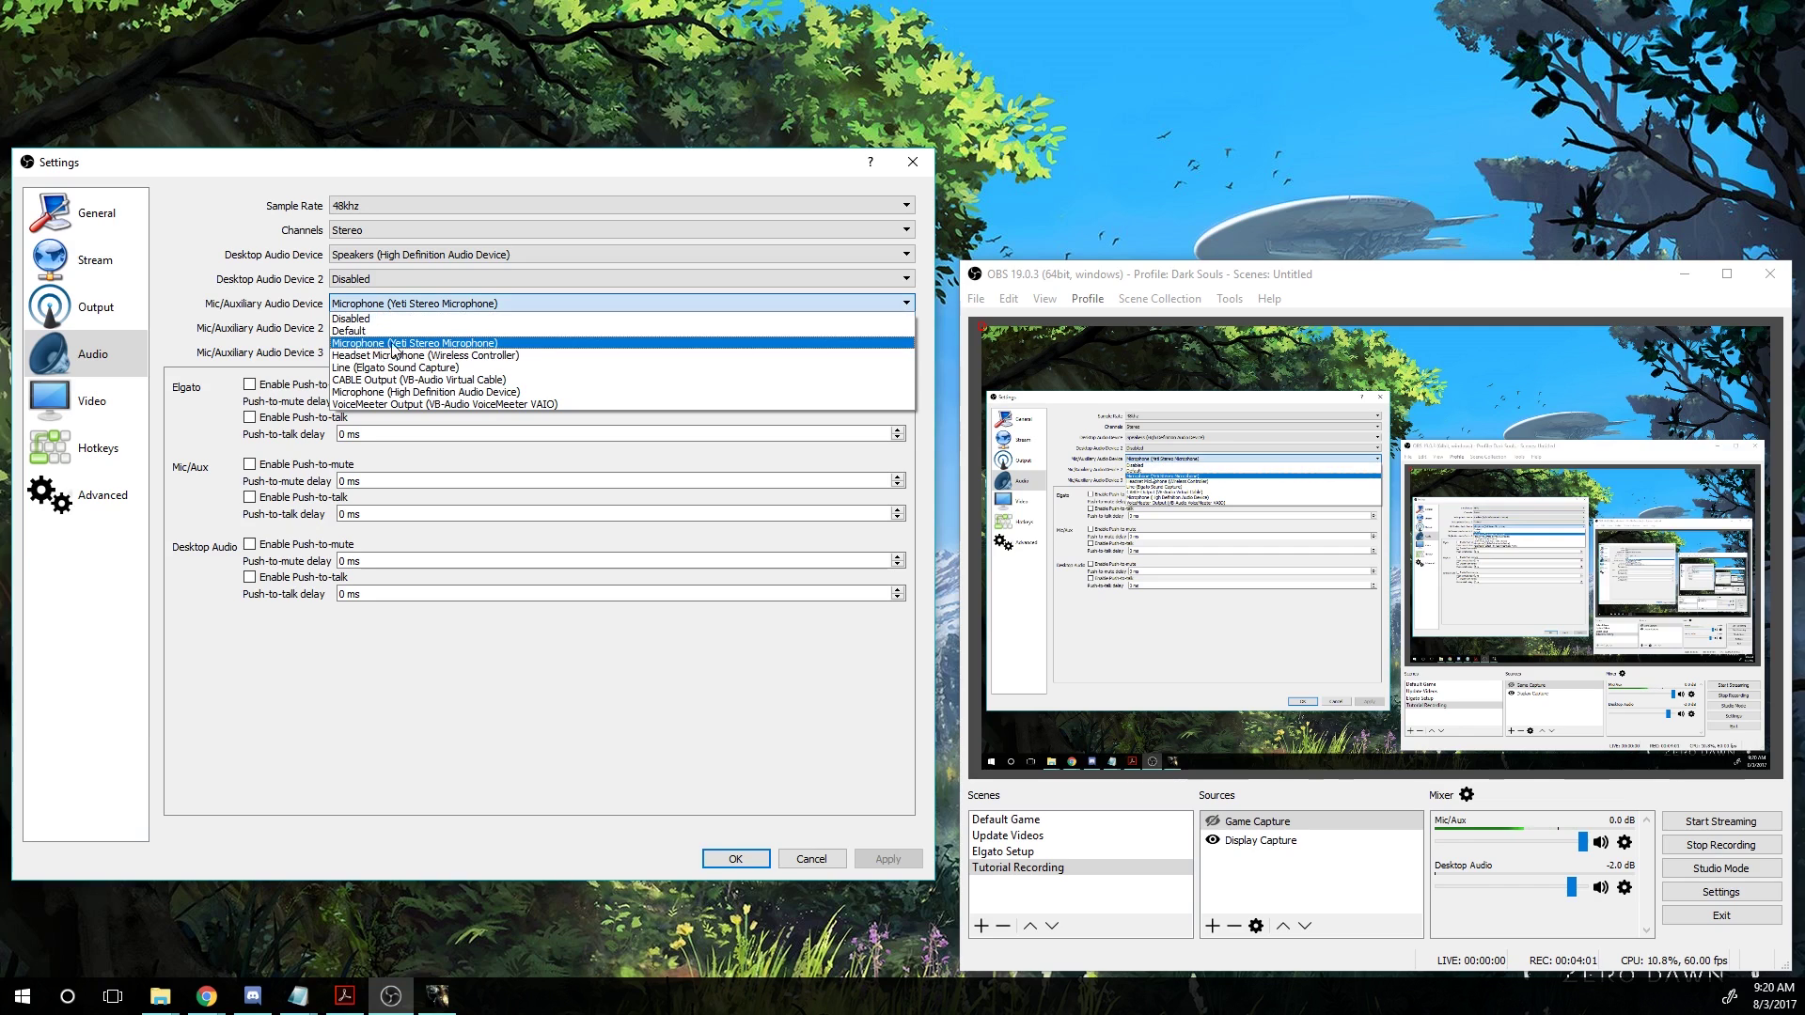
pyautogui.click(421, 308)
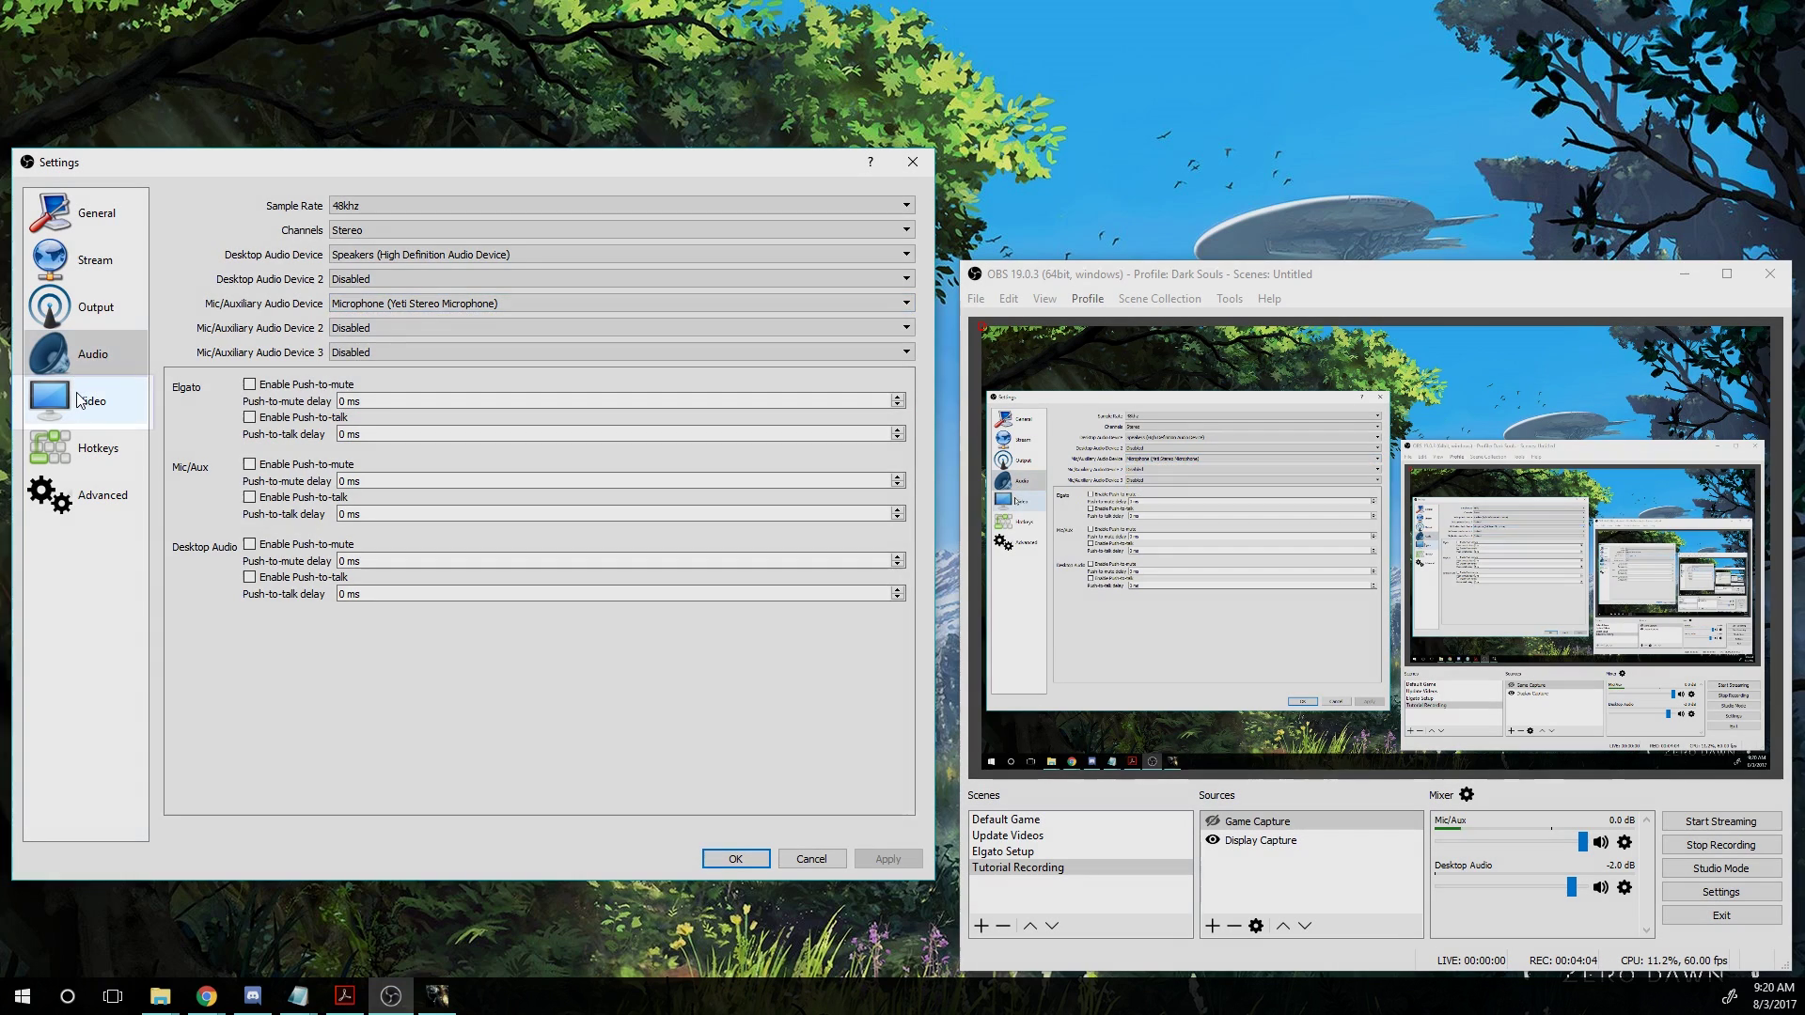
pyautogui.click(77, 396)
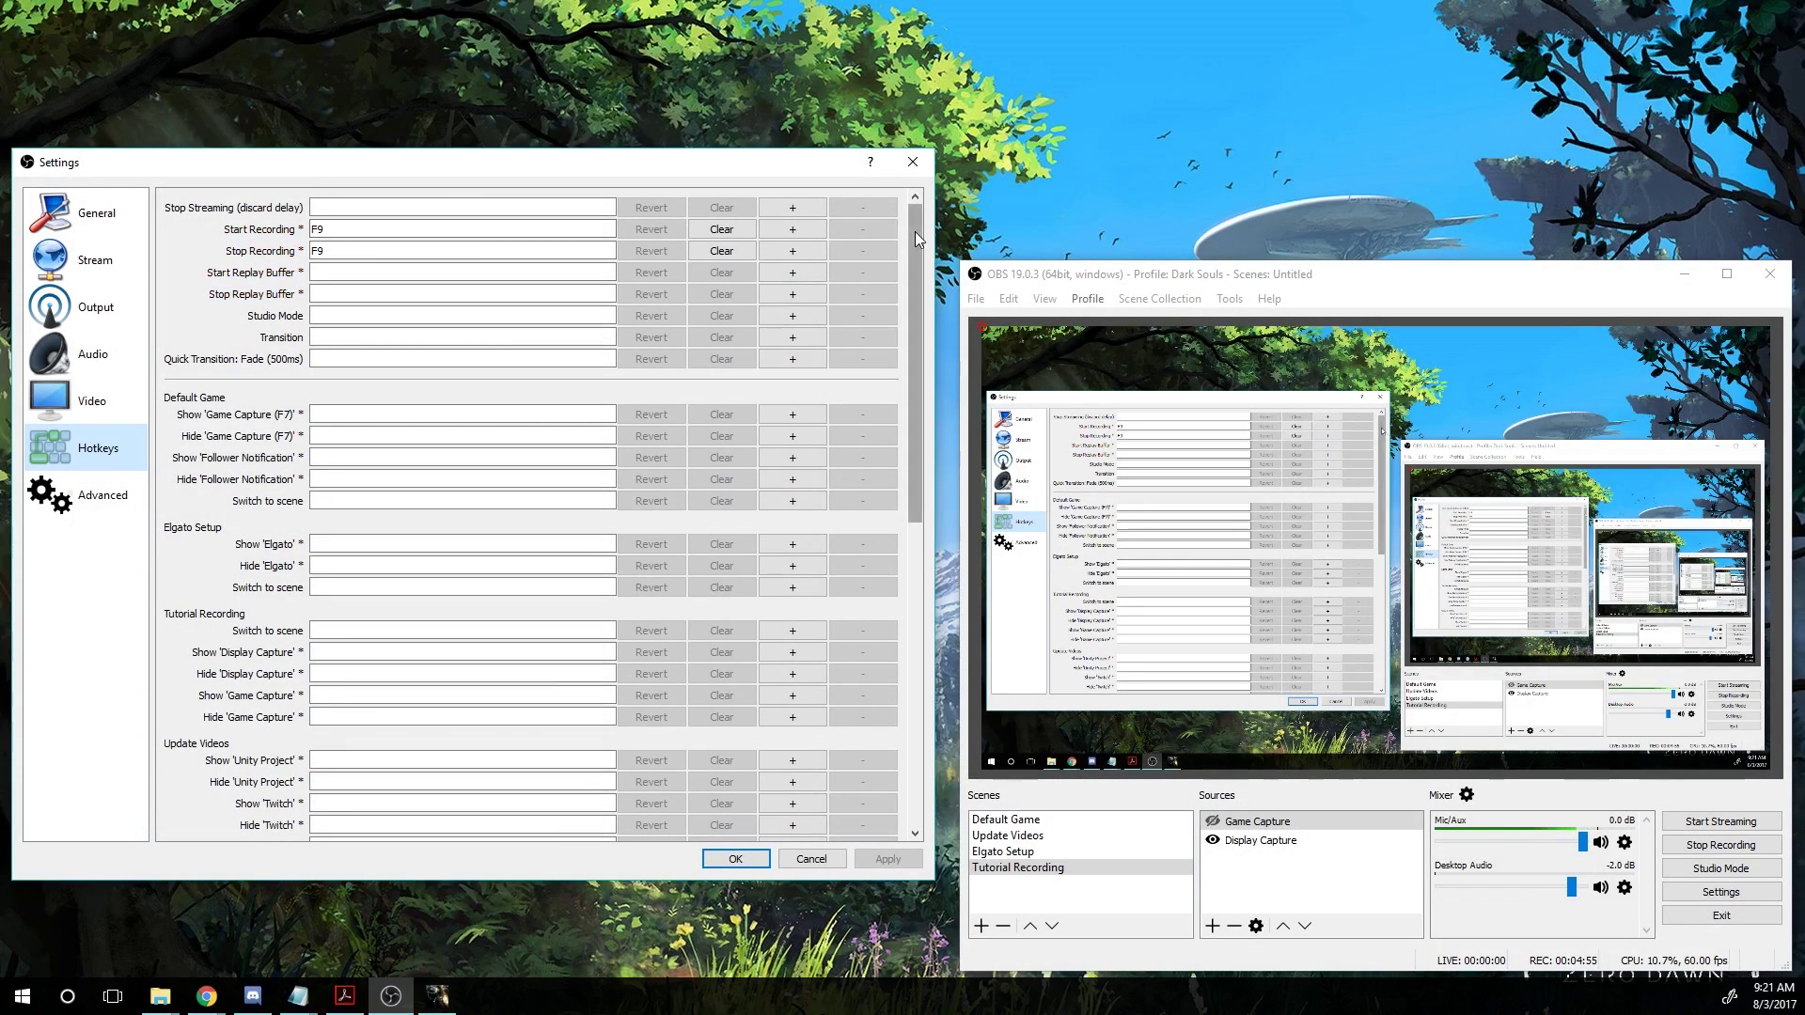
# Scroll the Hotkeys list to the F7 Game Capture and F8 Mic/Aux mute bindings, then open Advanced.
pyautogui.moveTo(914, 231)
pyautogui.mouseDown()
pyautogui.moveTo(894, 584)
pyautogui.moveTo(883, 229)
pyautogui.mouseUp()
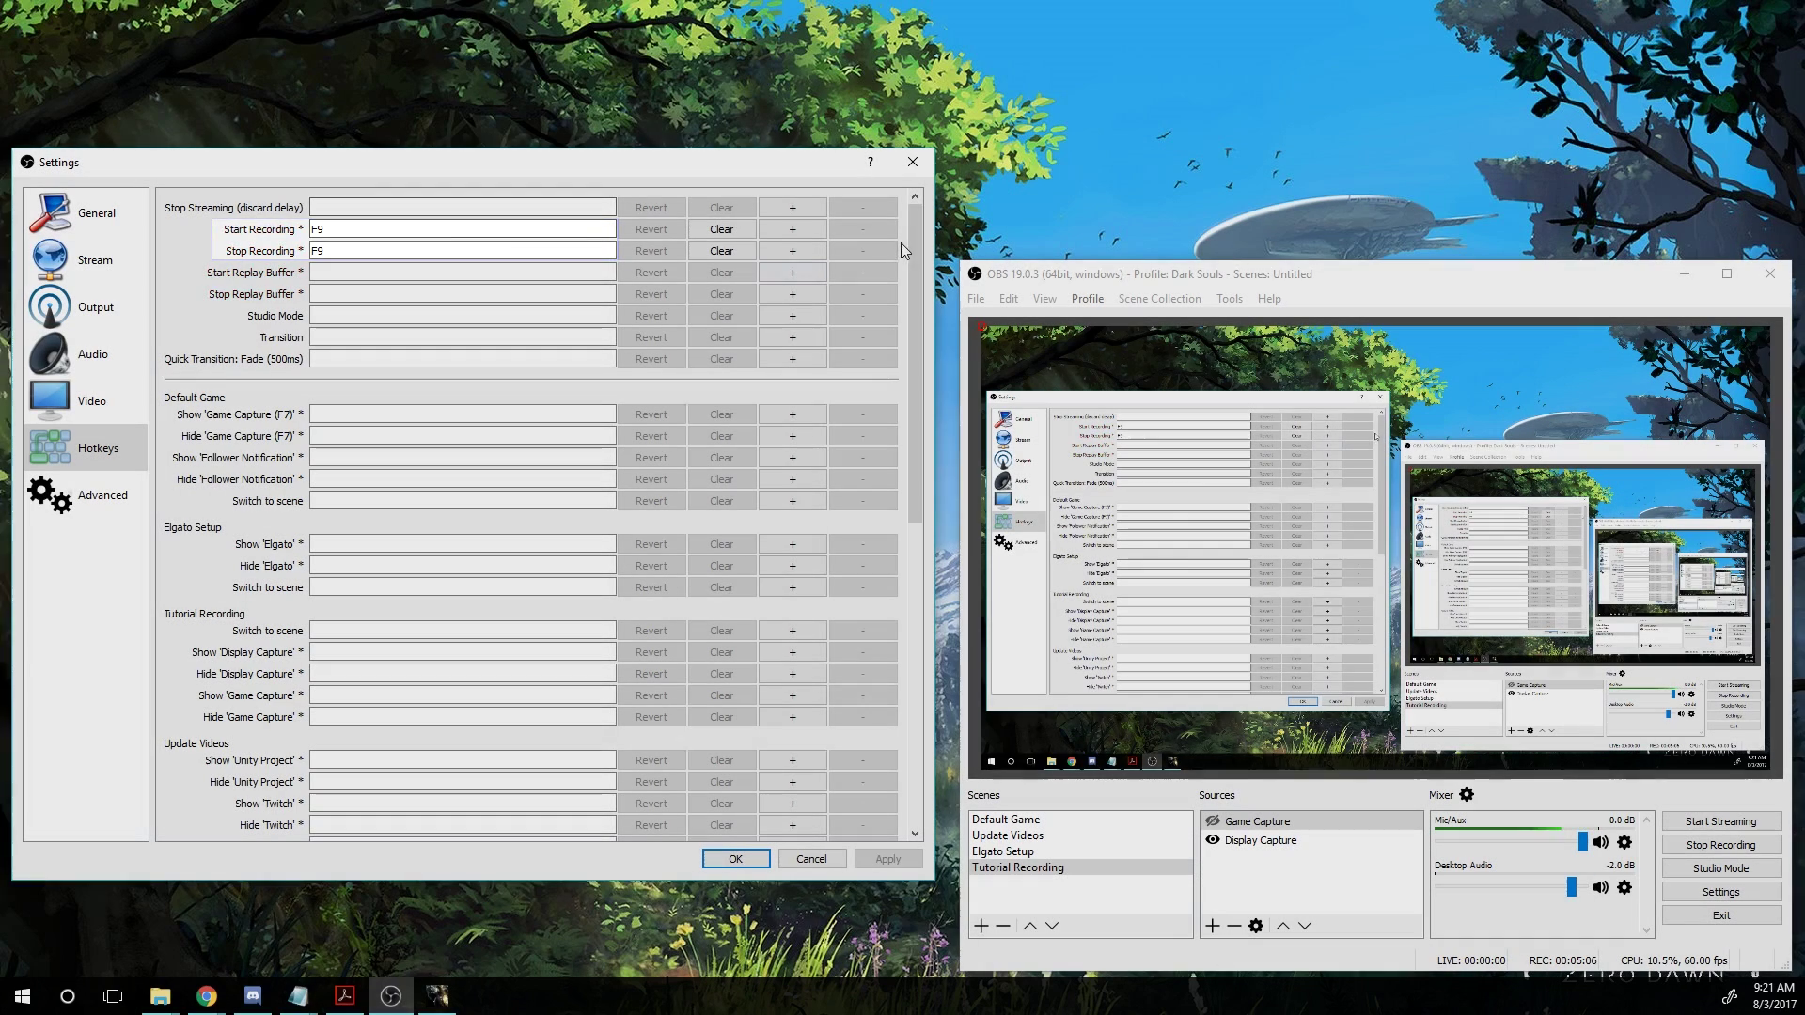
pyautogui.moveTo(901, 243); pyautogui.dragTo(904, 538)
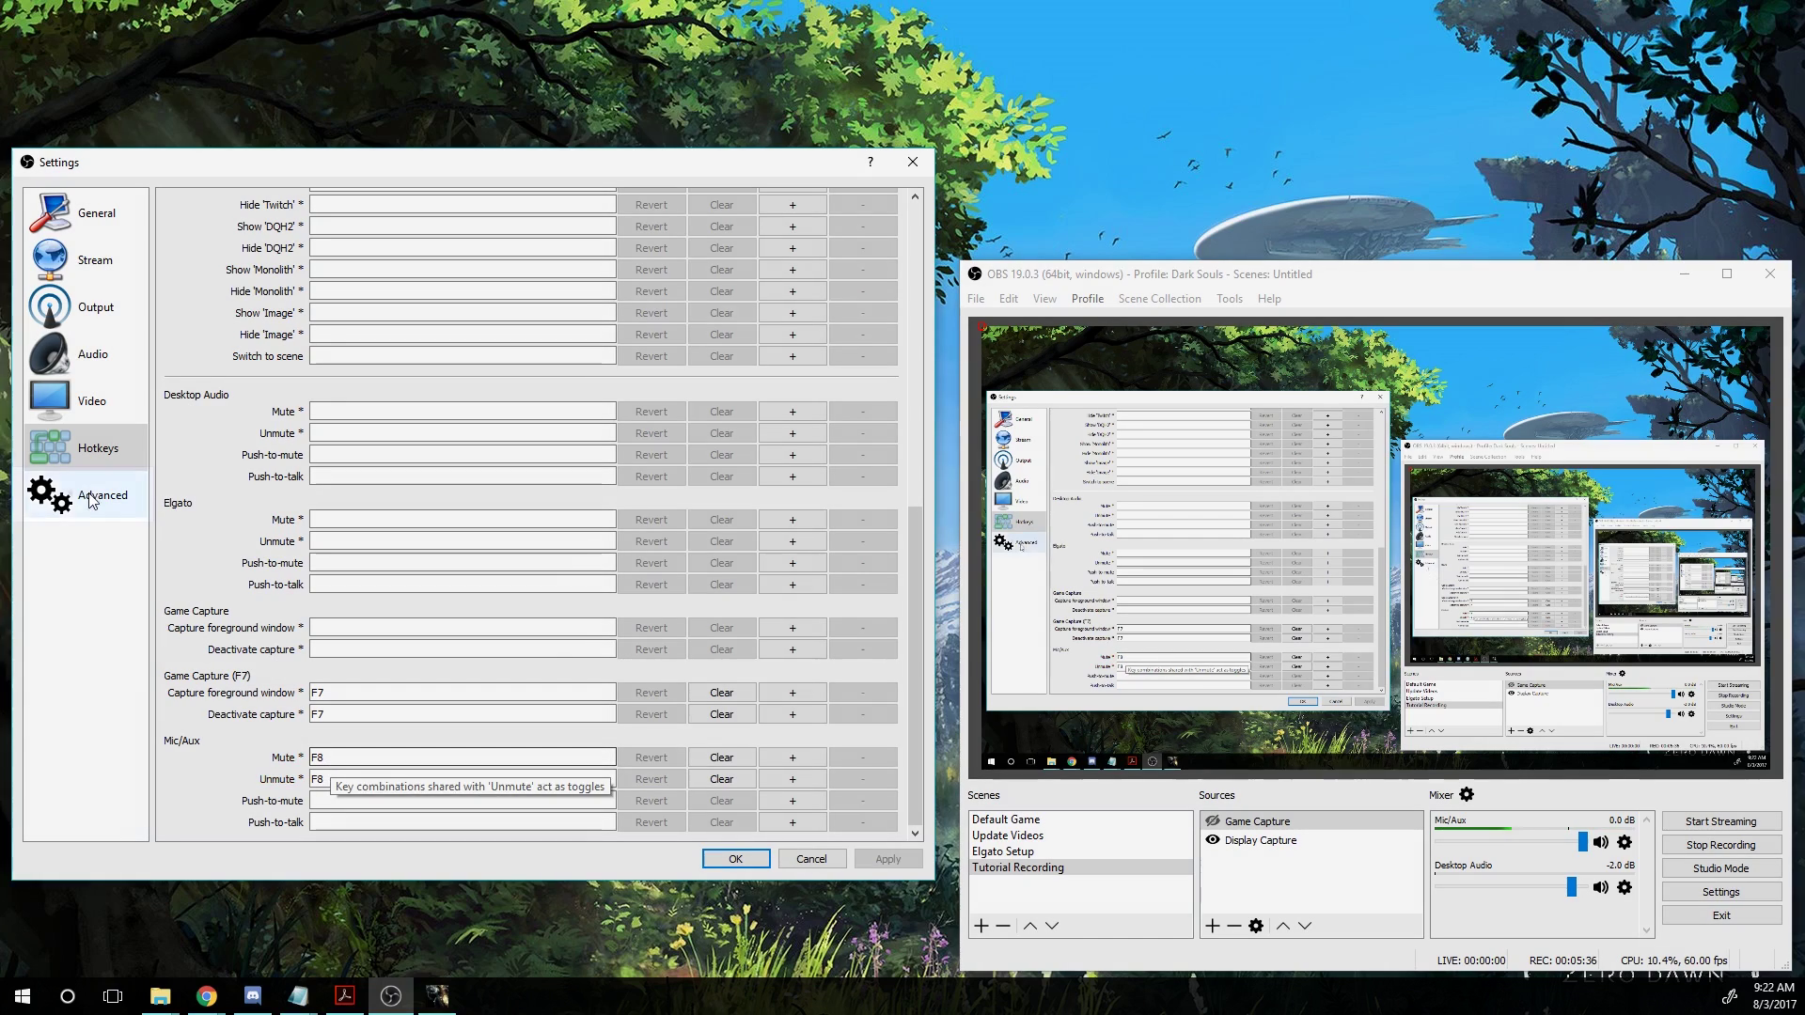
pyautogui.click(91, 496)
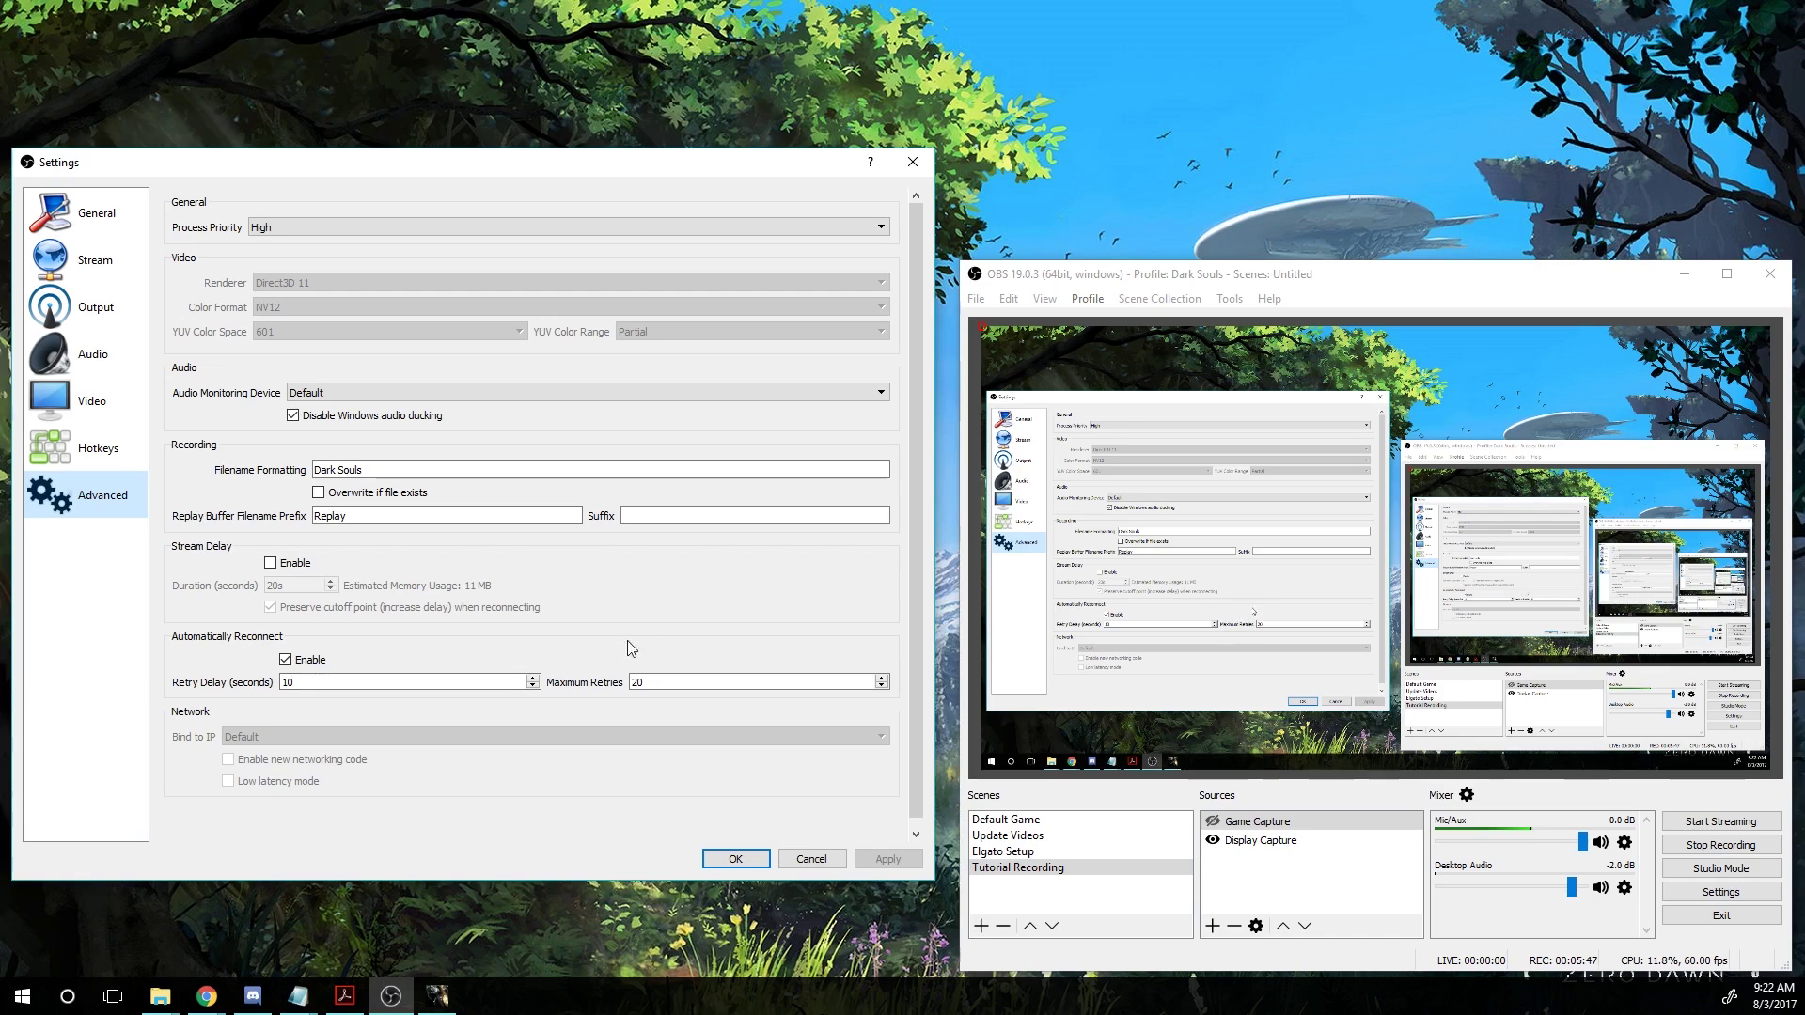
pyautogui.click(291, 229)
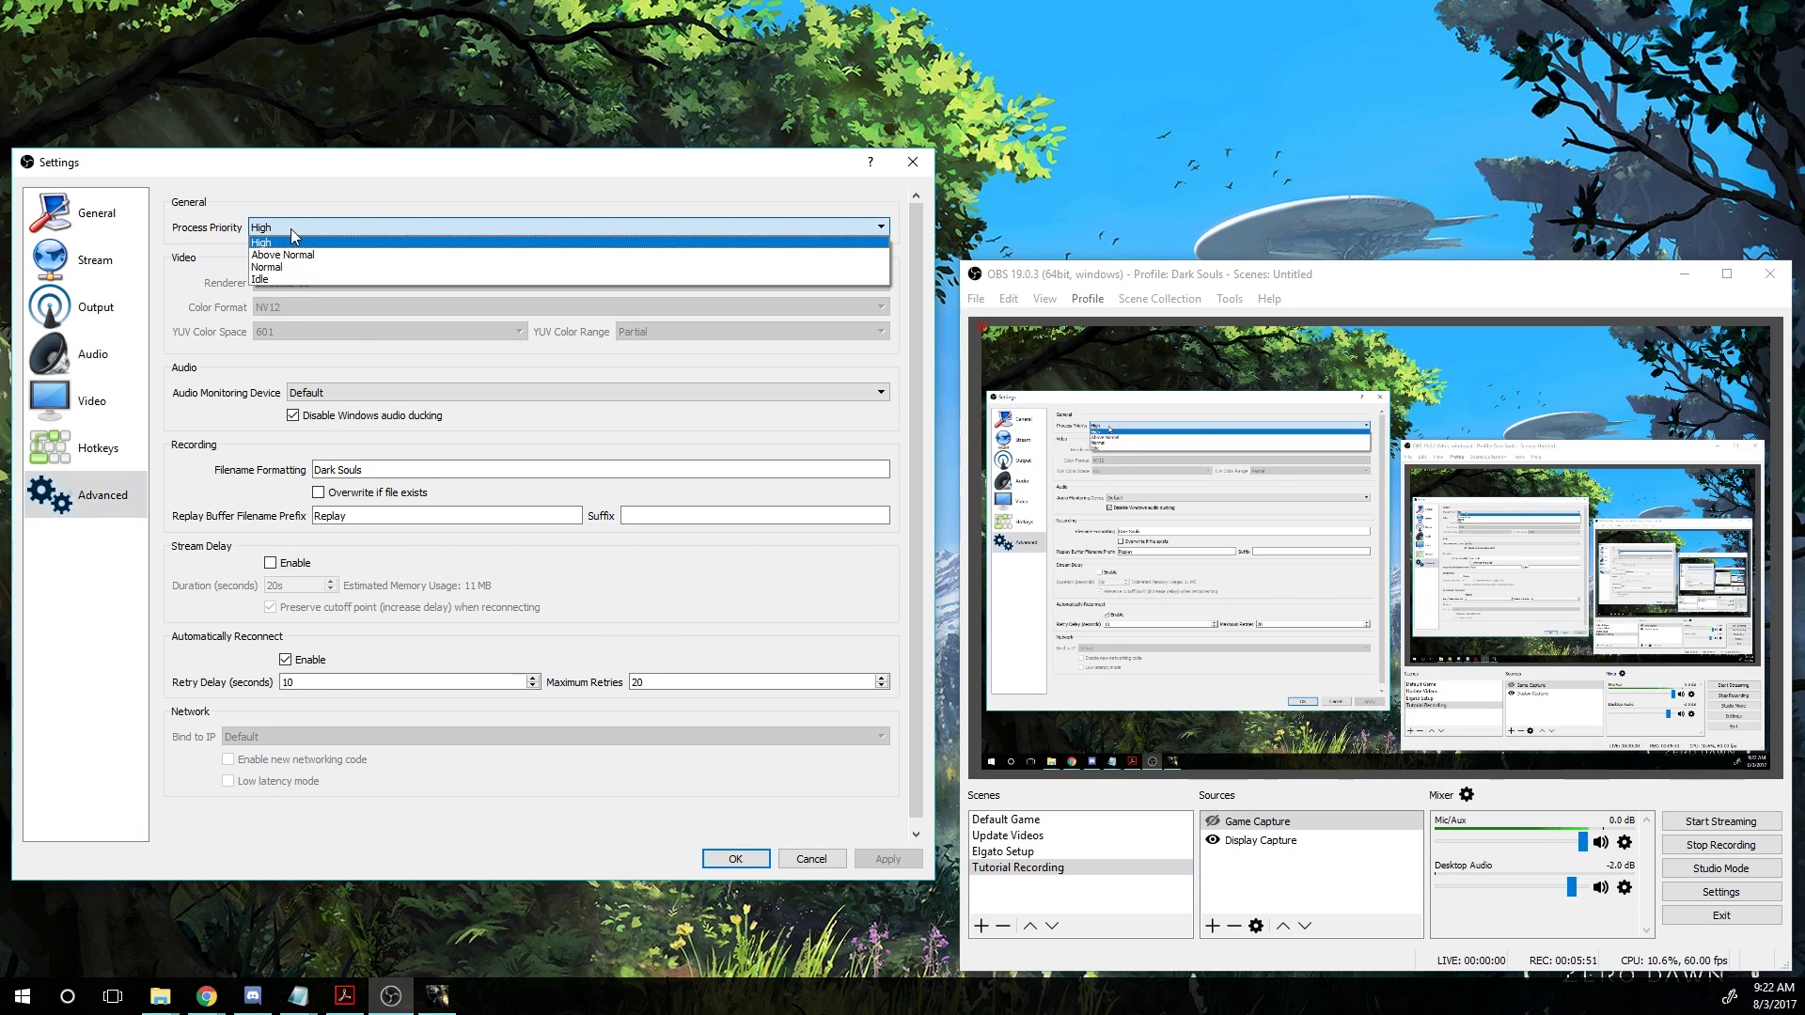
pyautogui.click(291, 228)
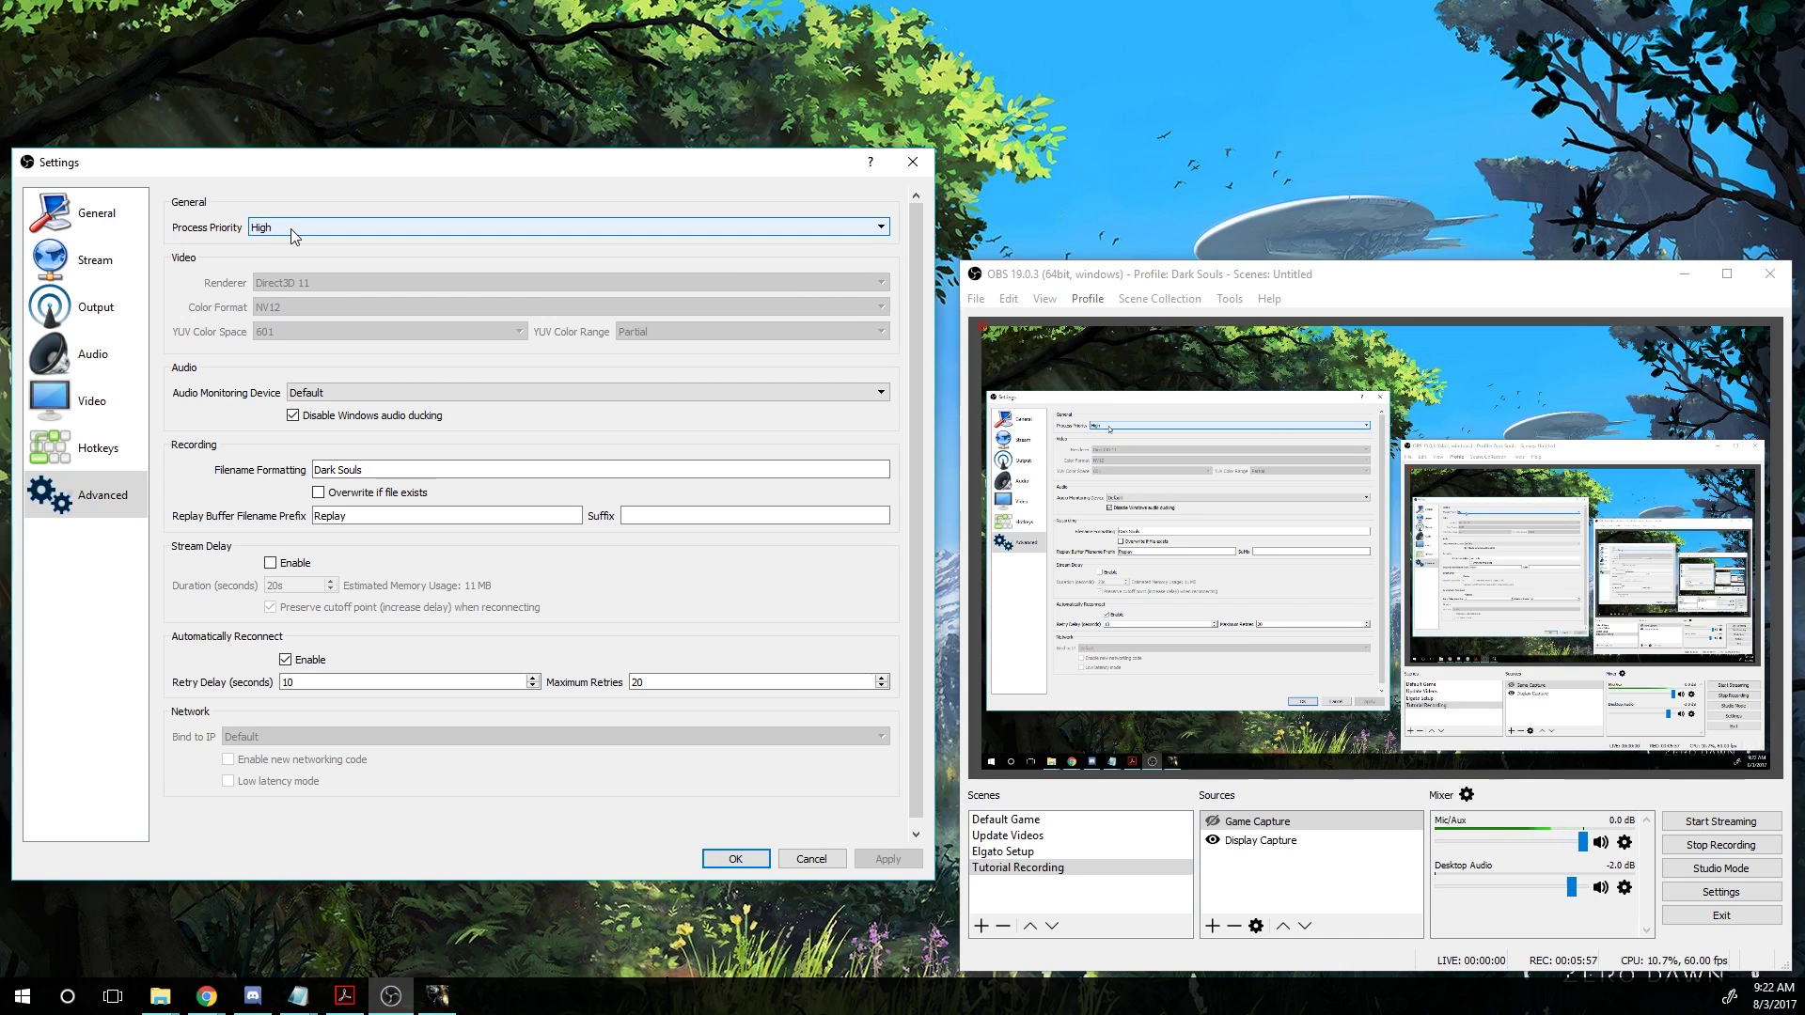
pyautogui.click(292, 229)
pyautogui.click(291, 228)
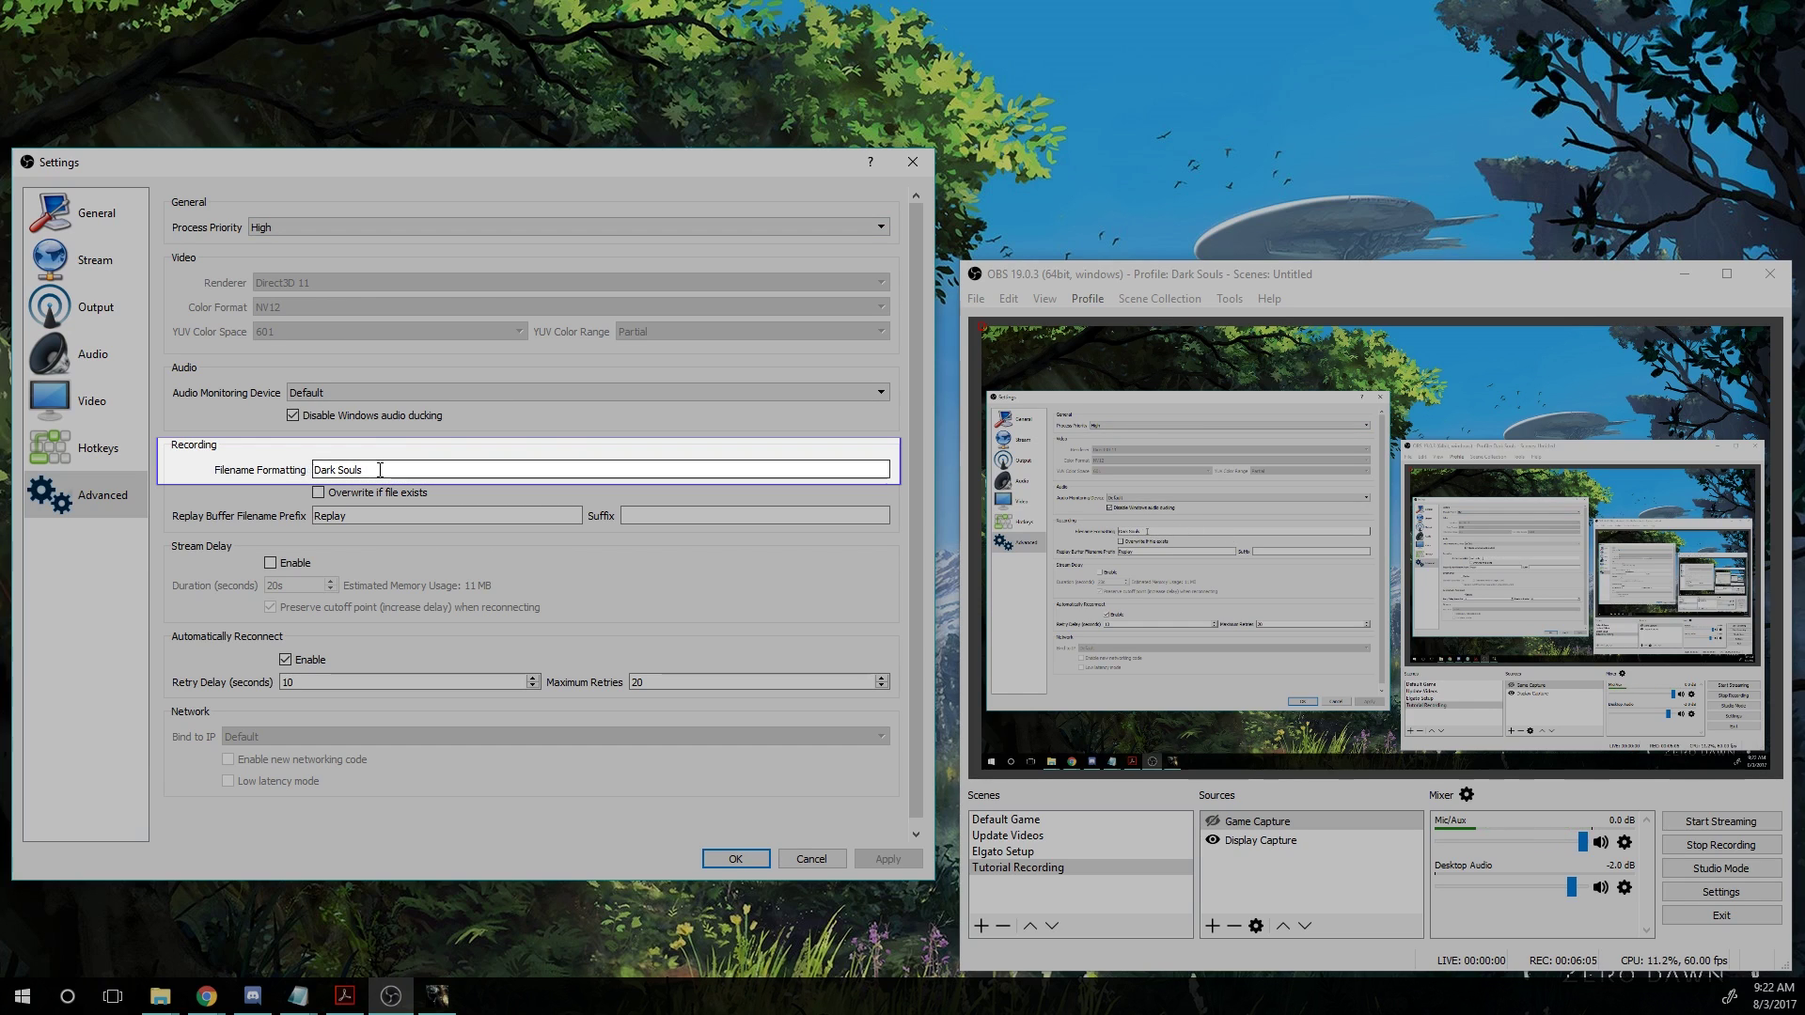
pyautogui.moveTo(376, 469)
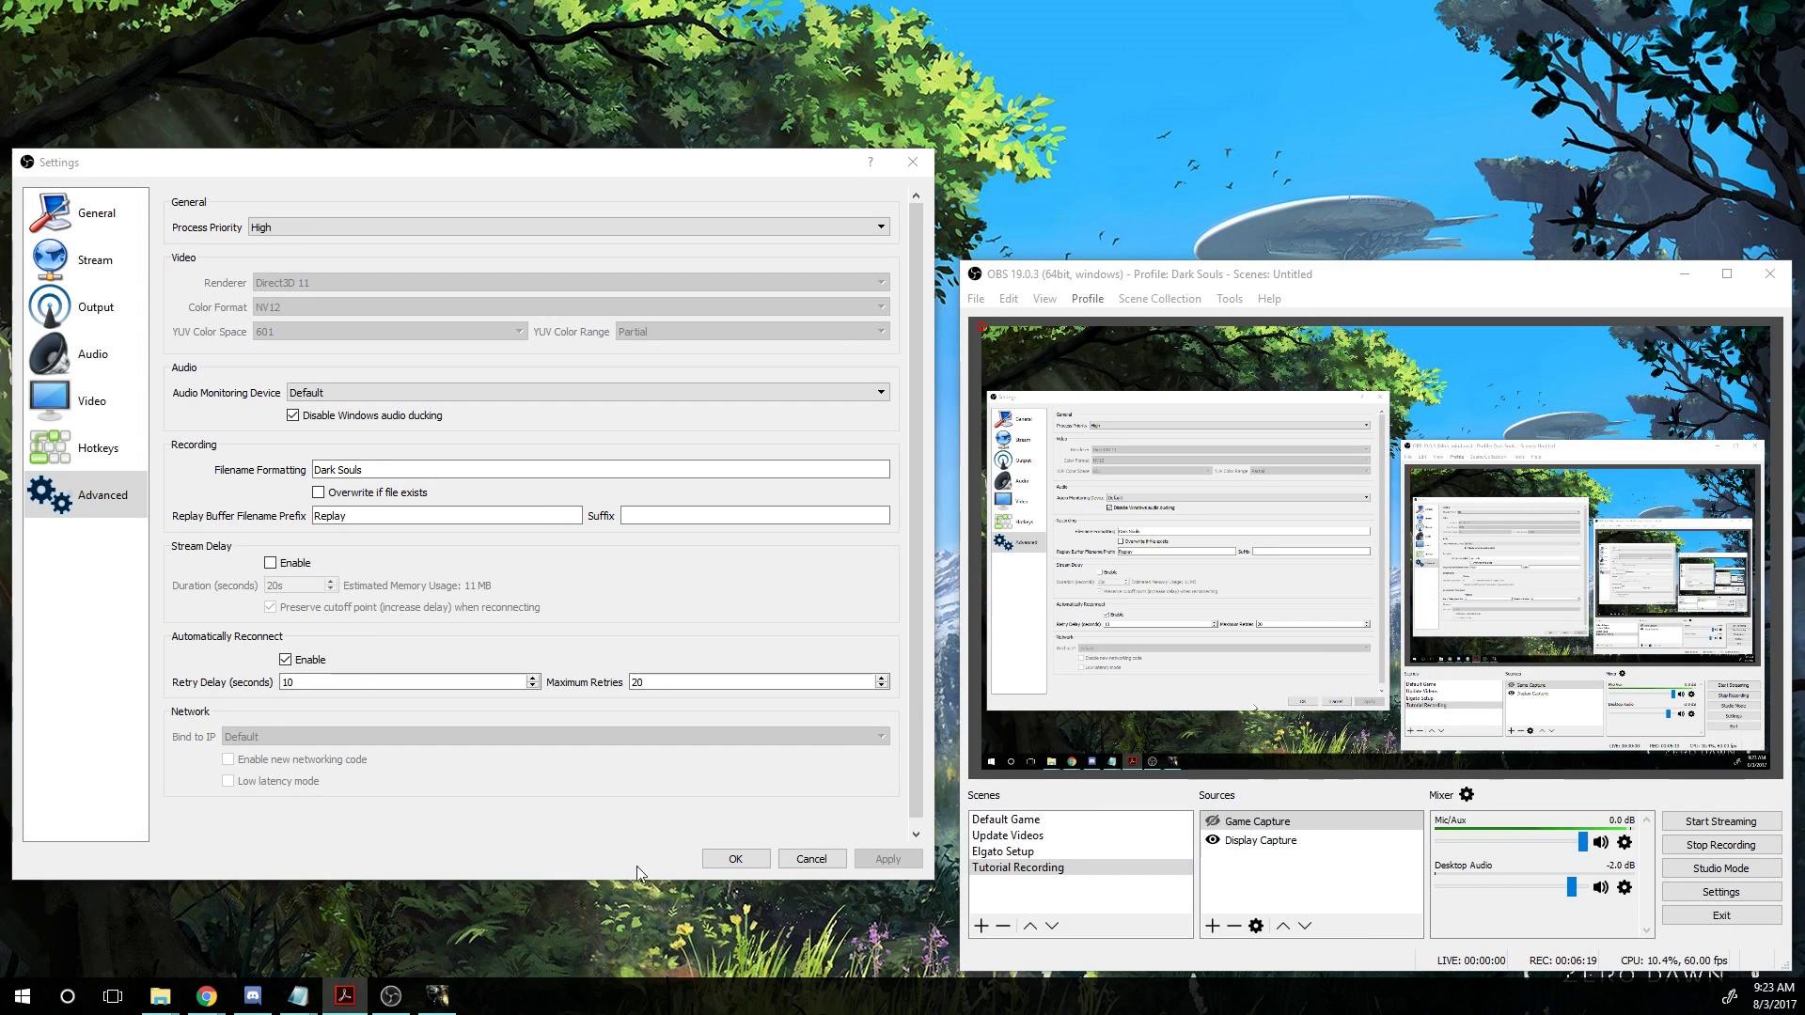
# Cancel Settings and check the Mic/Aux properties use the Yeti microphone, leaving them unchanged.
pyautogui.click(803, 863)
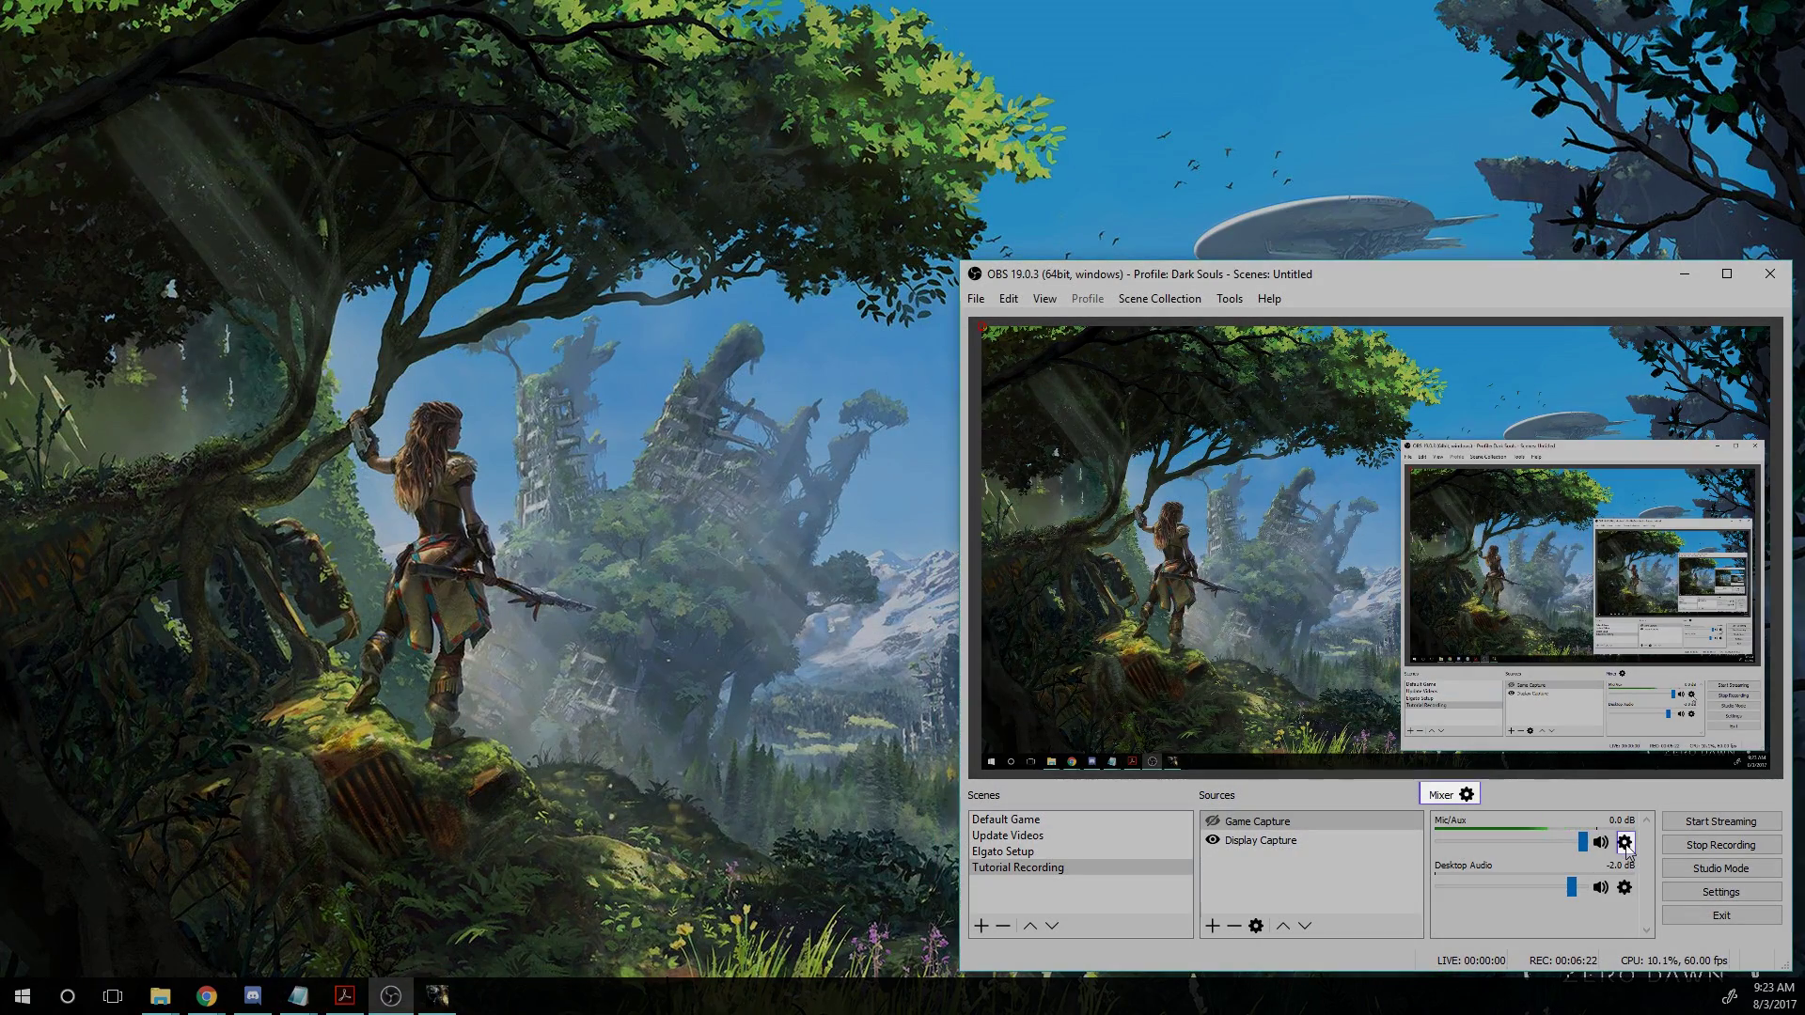
pyautogui.click(1626, 844)
pyautogui.click(1647, 878)
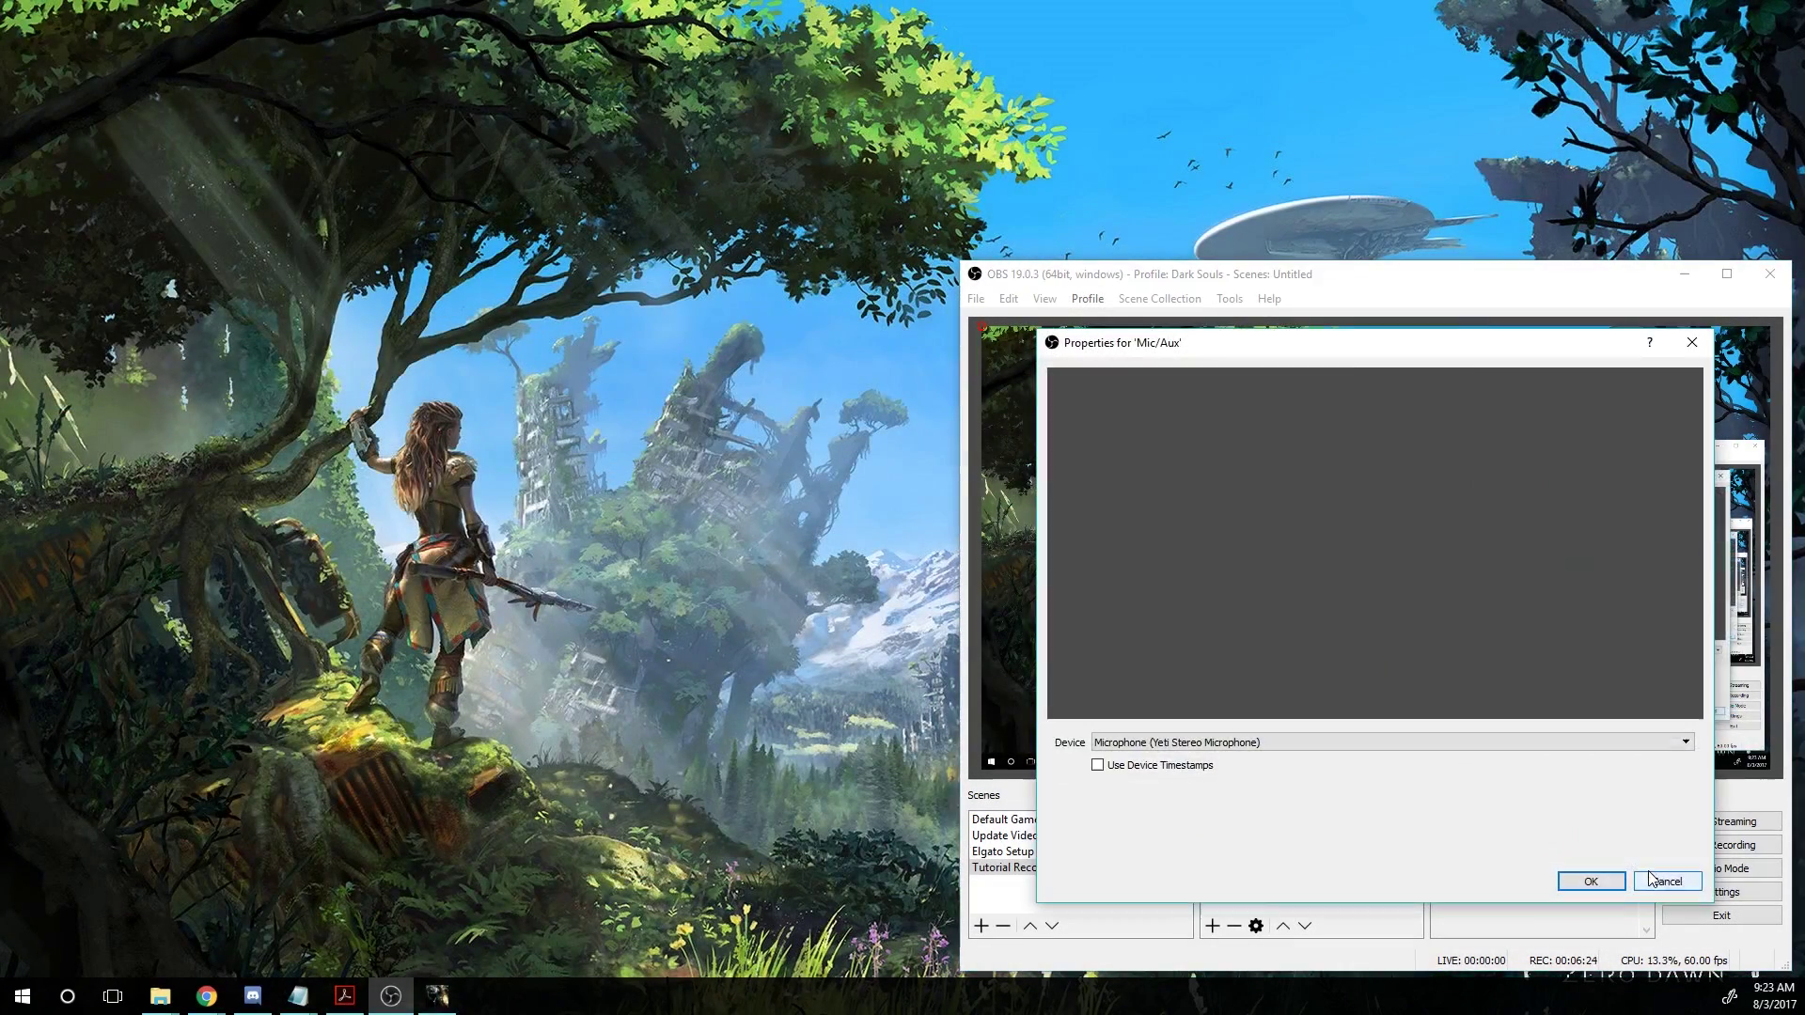
pyautogui.click(1645, 880)
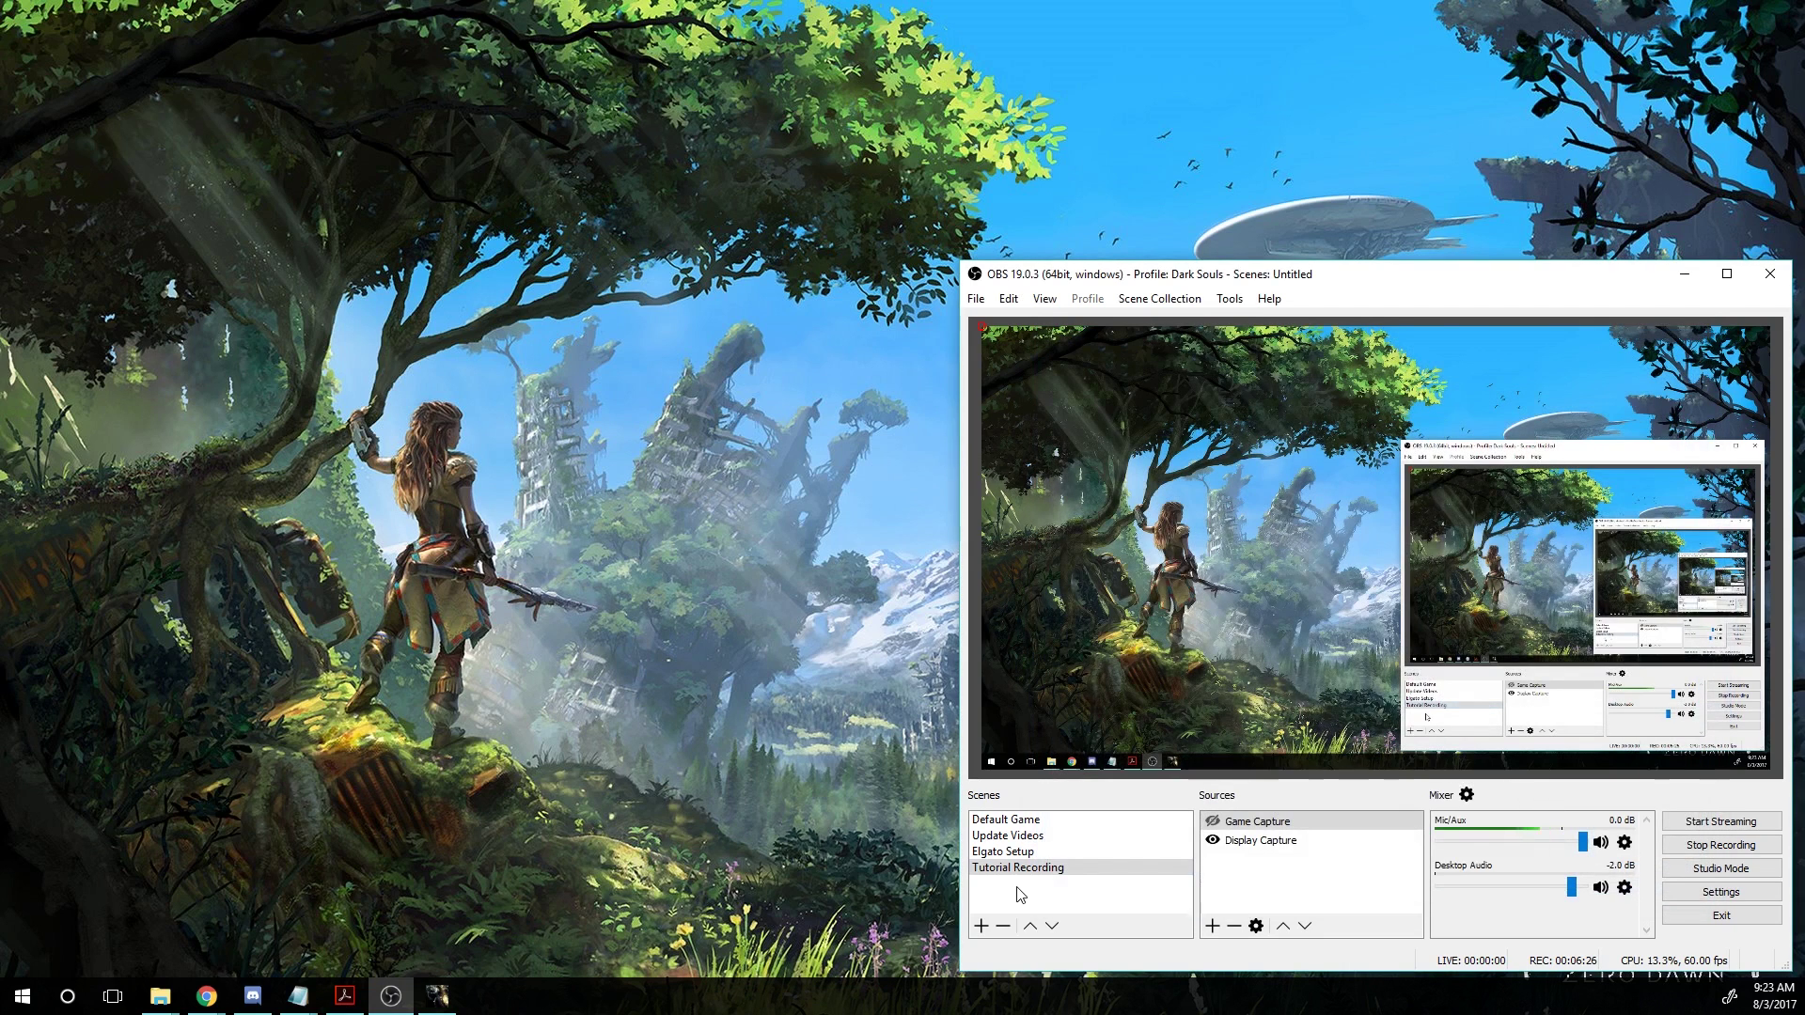